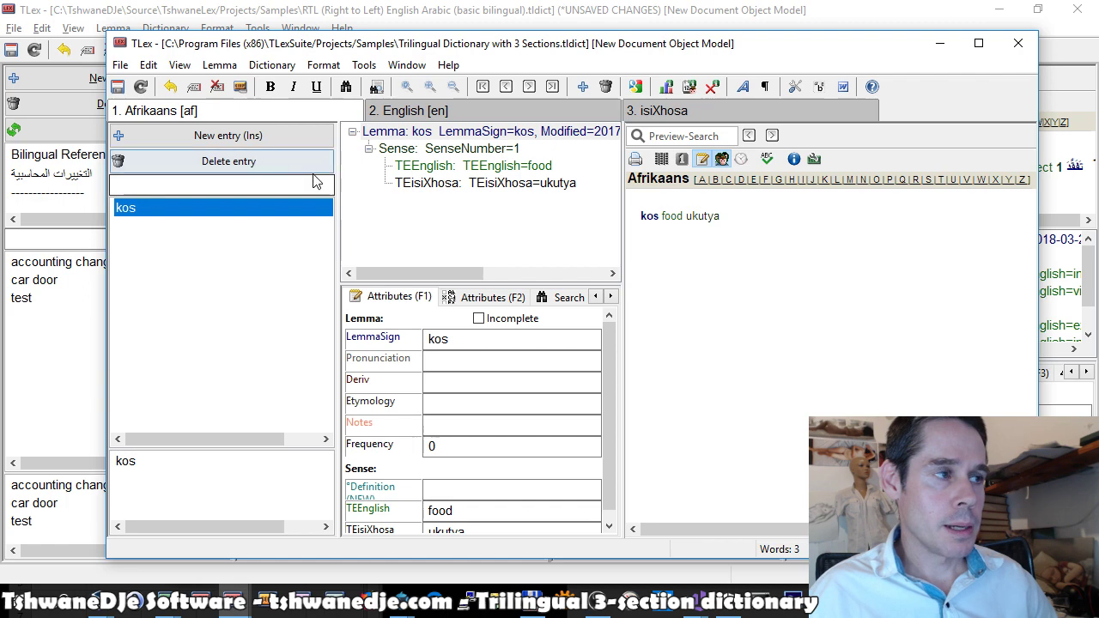
Close the current dictionary and open the sample "Trilingual Dictionary with 3 Sections".
{"action": "key", "text": "alt+f"}
{"action": "key", "text": "c"}
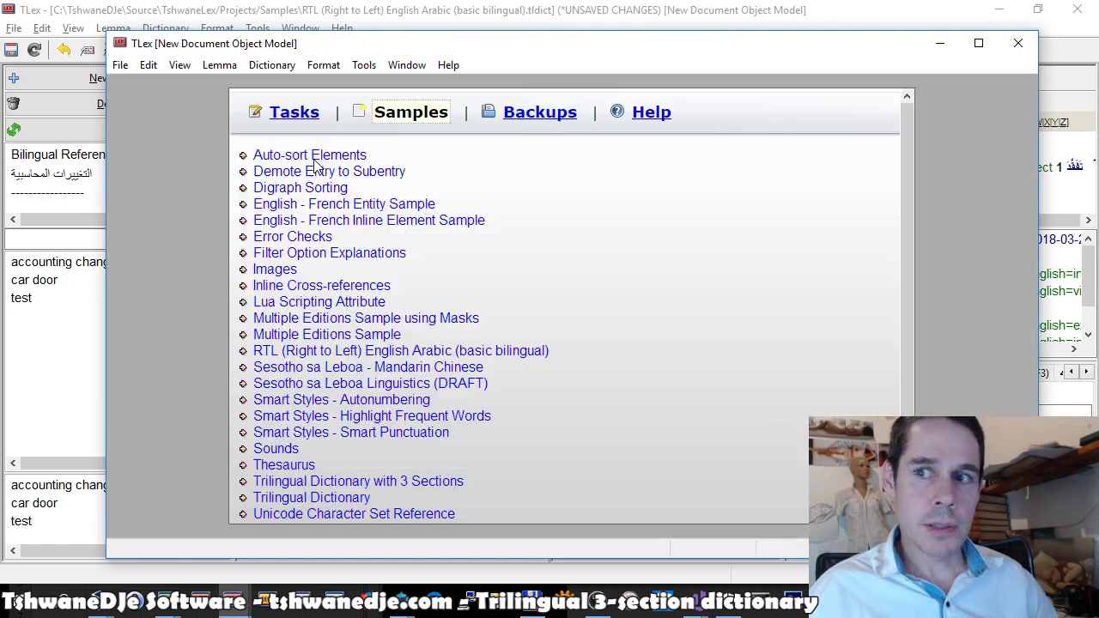
{"action": "double_click", "coordinate": [402, 114]}
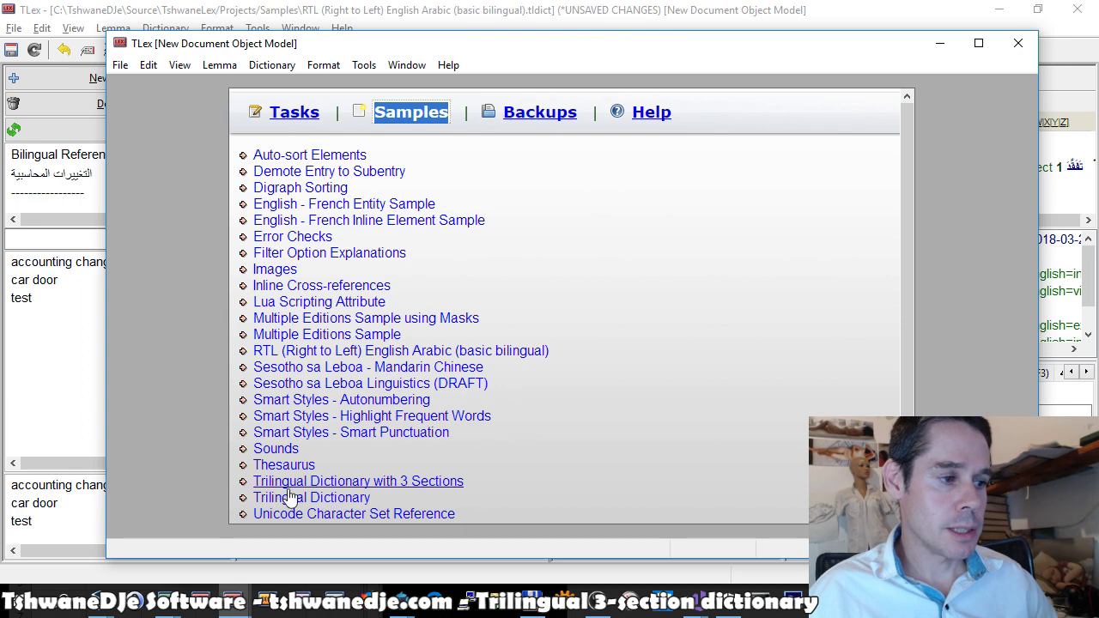
{"action": "left_click", "coordinate": [417, 482]}
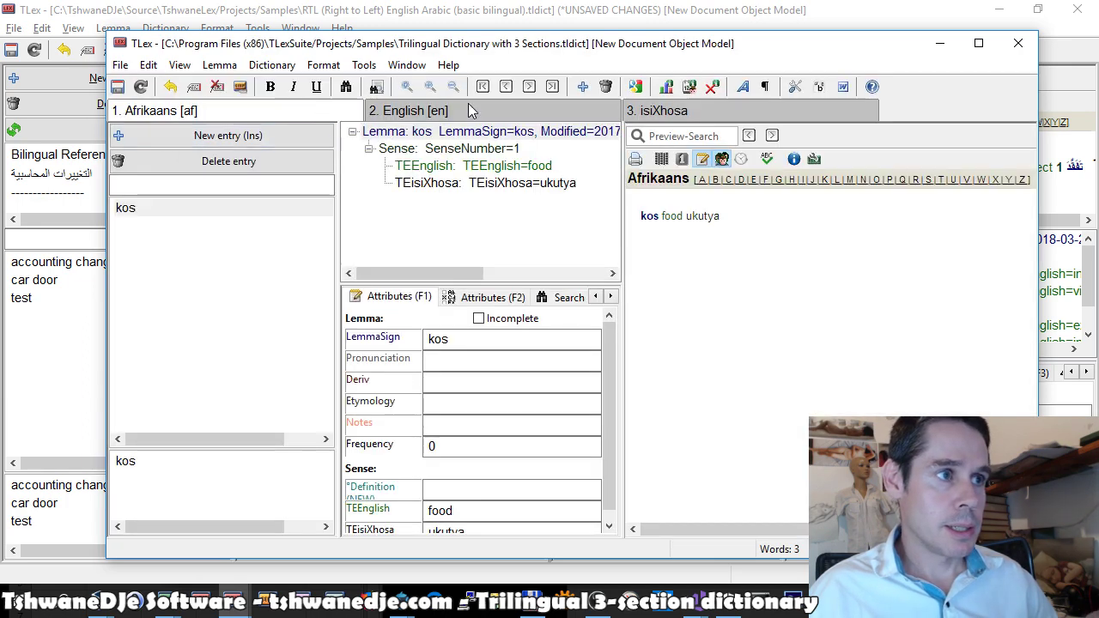
Look through the Afrikaans, English and isiXhosa sections of the trilingual sample and compare their entries and translations.
{"action": "left_click", "coordinate": [670, 111]}
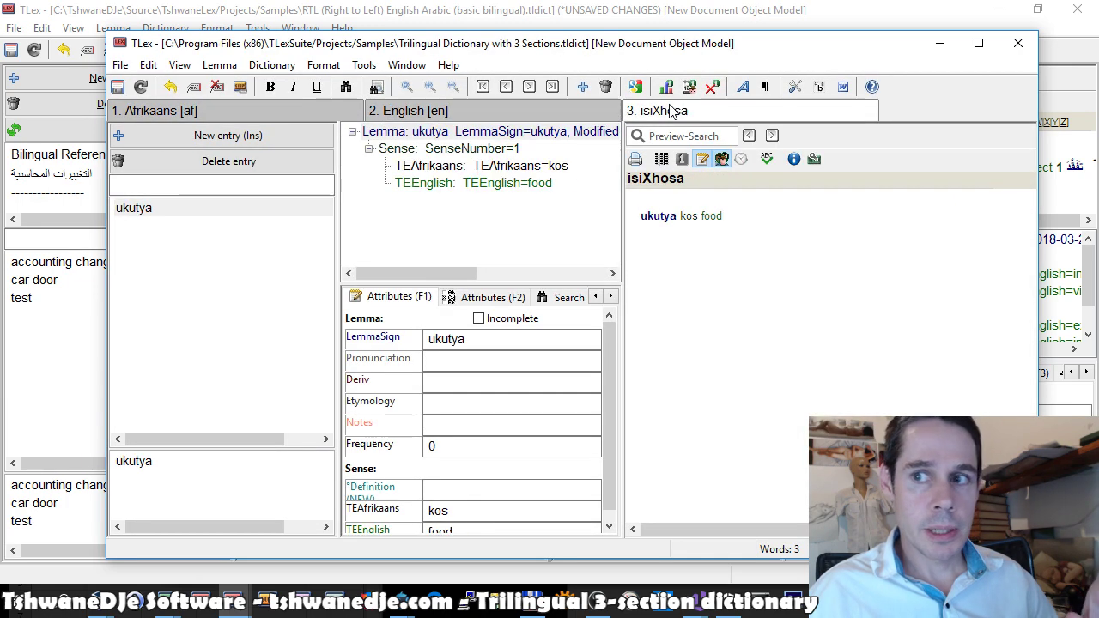
{"action": "left_click", "coordinate": [558, 113]}
{"action": "left_click", "coordinate": [279, 117]}
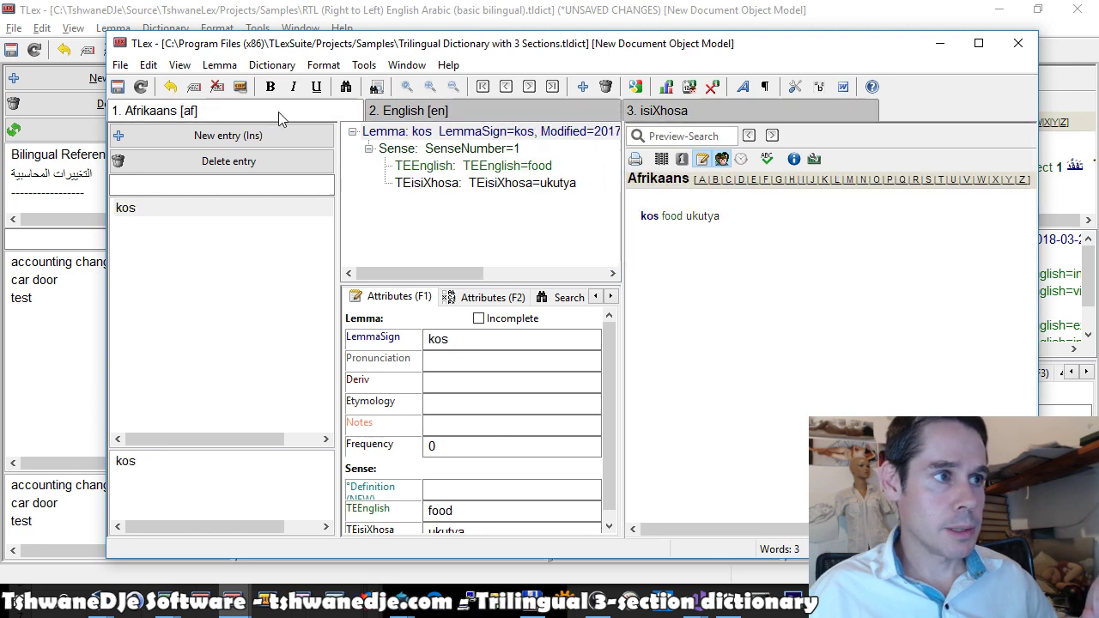
{"action": "left_click", "coordinate": [495, 113]}
{"action": "left_click", "coordinate": [667, 113]}
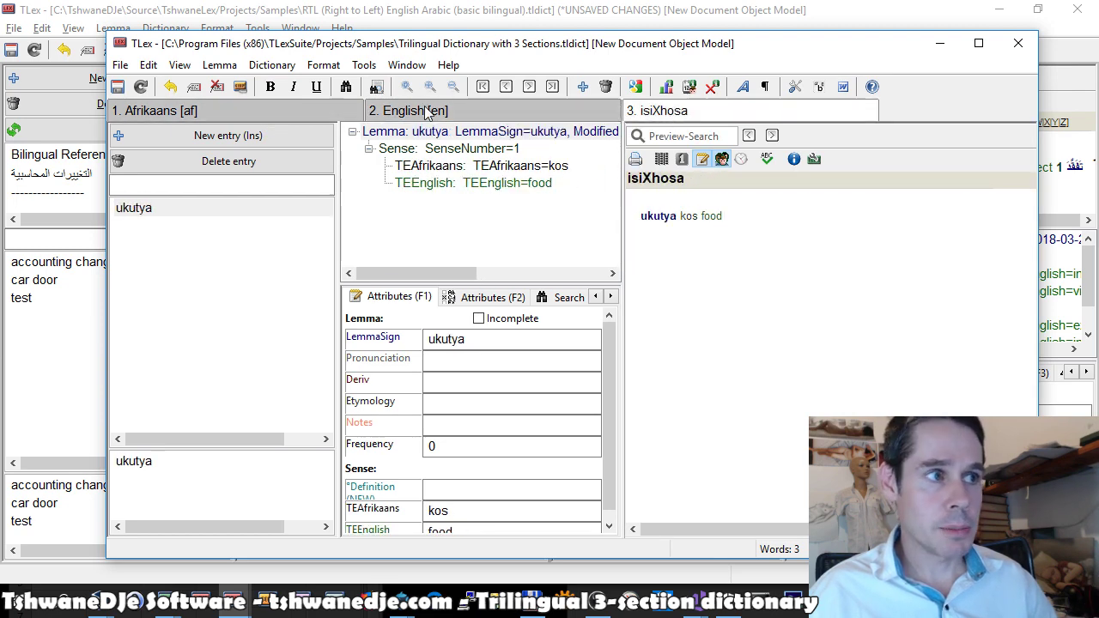
{"action": "left_click", "coordinate": [544, 109]}
{"action": "left_click", "coordinate": [272, 110]}
{"action": "left_click", "coordinate": [494, 112]}
{"action": "left_click", "coordinate": [663, 115]}
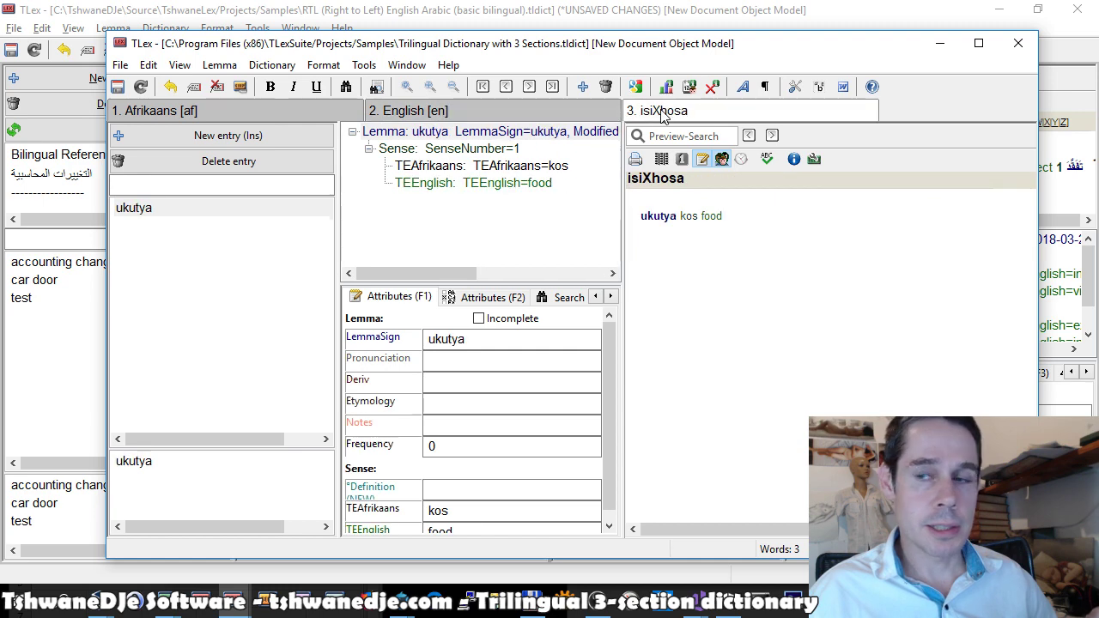
{"action": "left_click", "coordinate": [495, 112]}
{"action": "left_click", "coordinate": [679, 112]}
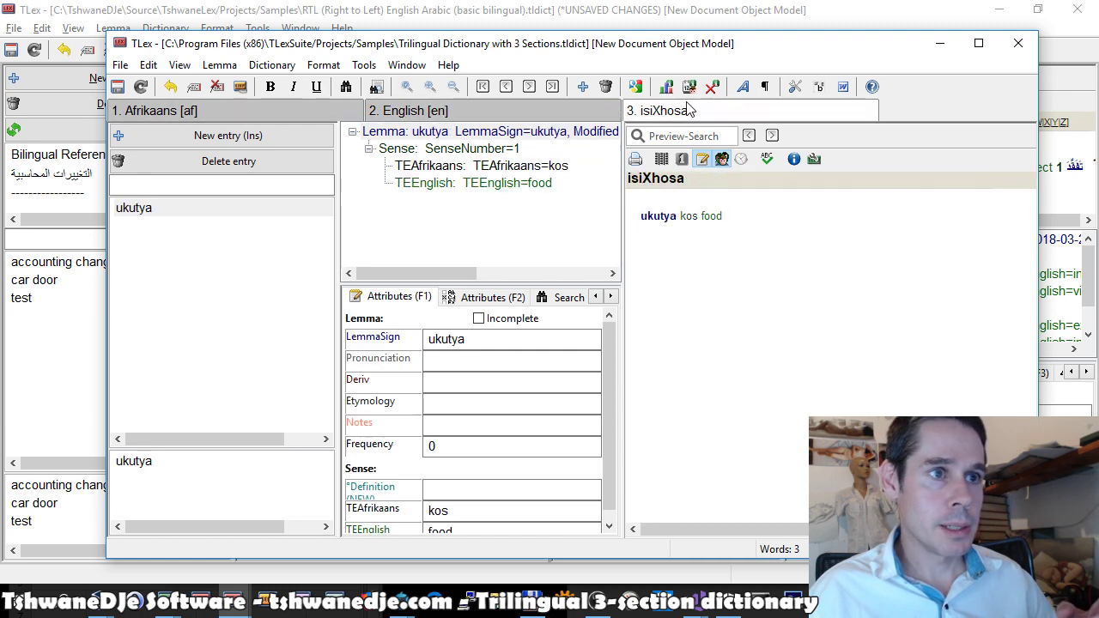
{"action": "left_click", "coordinate": [605, 109]}
{"action": "left_click", "coordinate": [260, 110]}
{"action": "left_click", "coordinate": [544, 113]}
{"action": "left_click", "coordinate": [703, 112]}
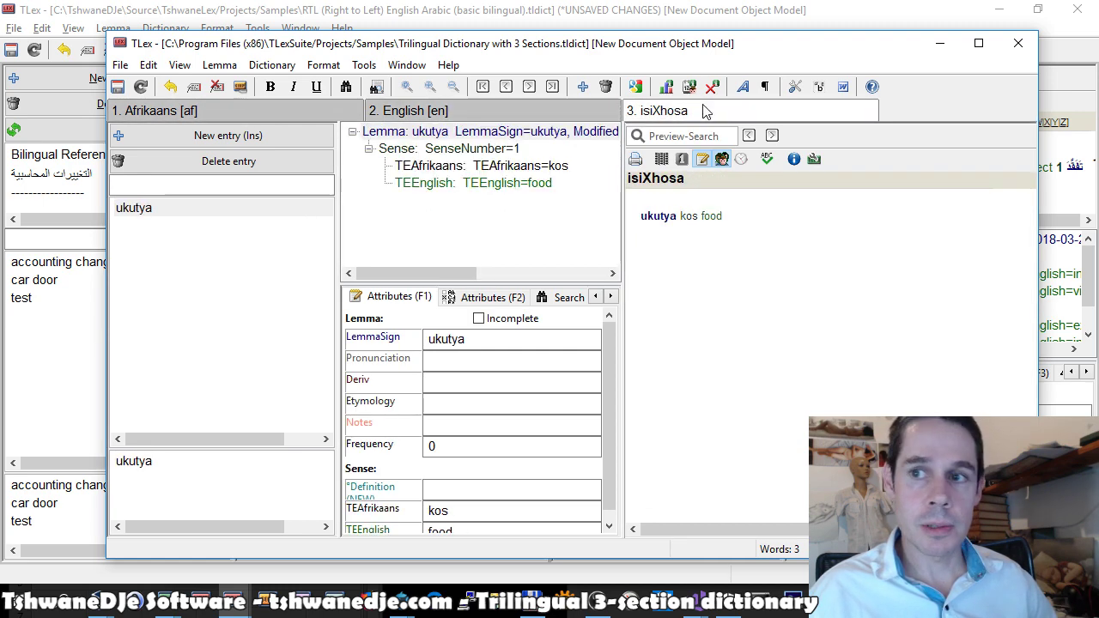
{"action": "left_click", "coordinate": [456, 113]}
{"action": "left_click", "coordinate": [343, 111]}
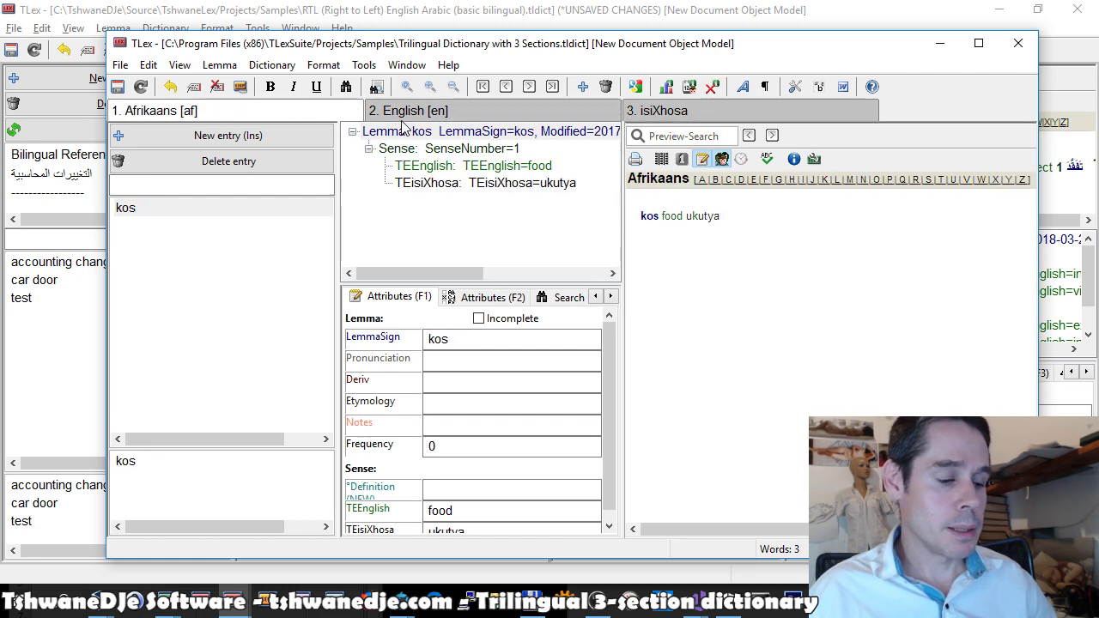
{"action": "left_click", "coordinate": [406, 65]}
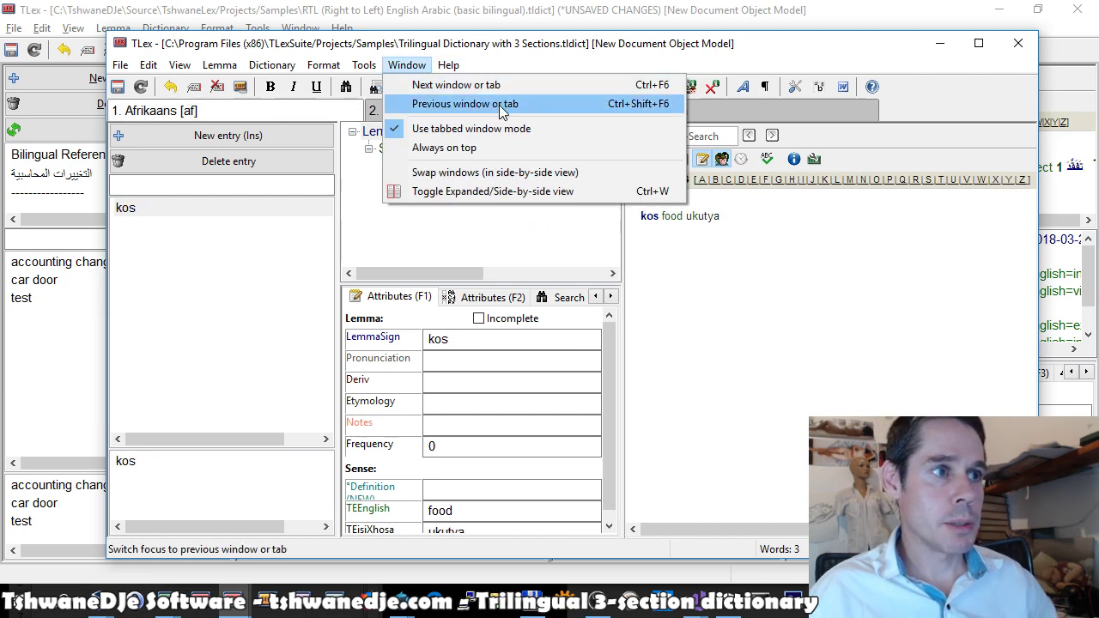
{"action": "left_click", "coordinate": [275, 218]}
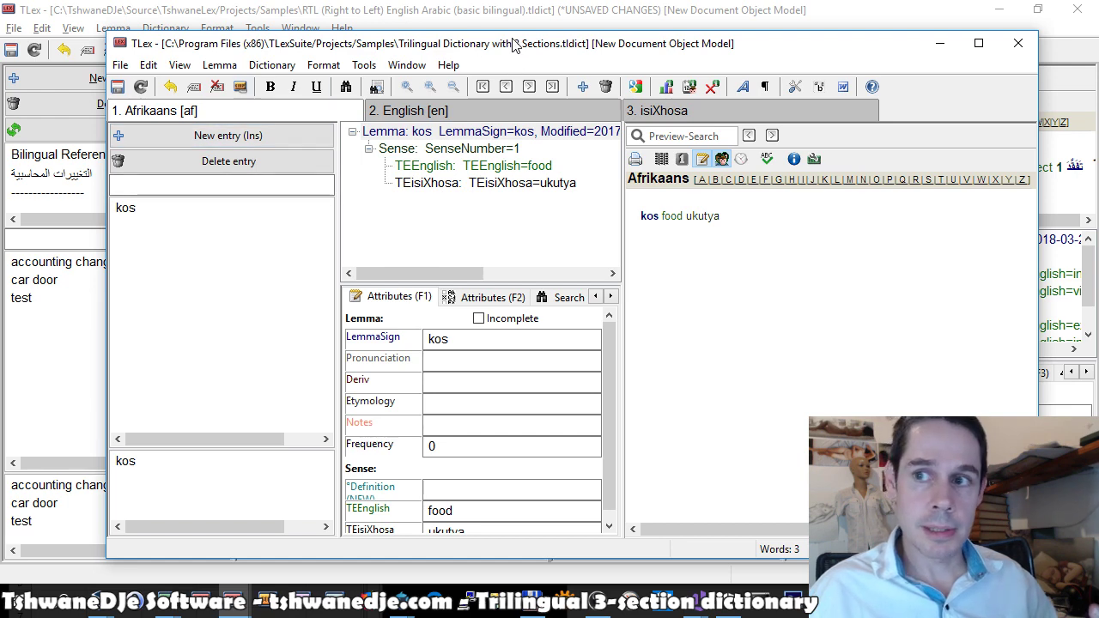
Close the trilingual sample, open the "Sesotho sa Leboa - Mandarin Chinese" sample and look at its two sections.
{"action": "key", "text": "alt+f"}
{"action": "key", "text": "Return"}
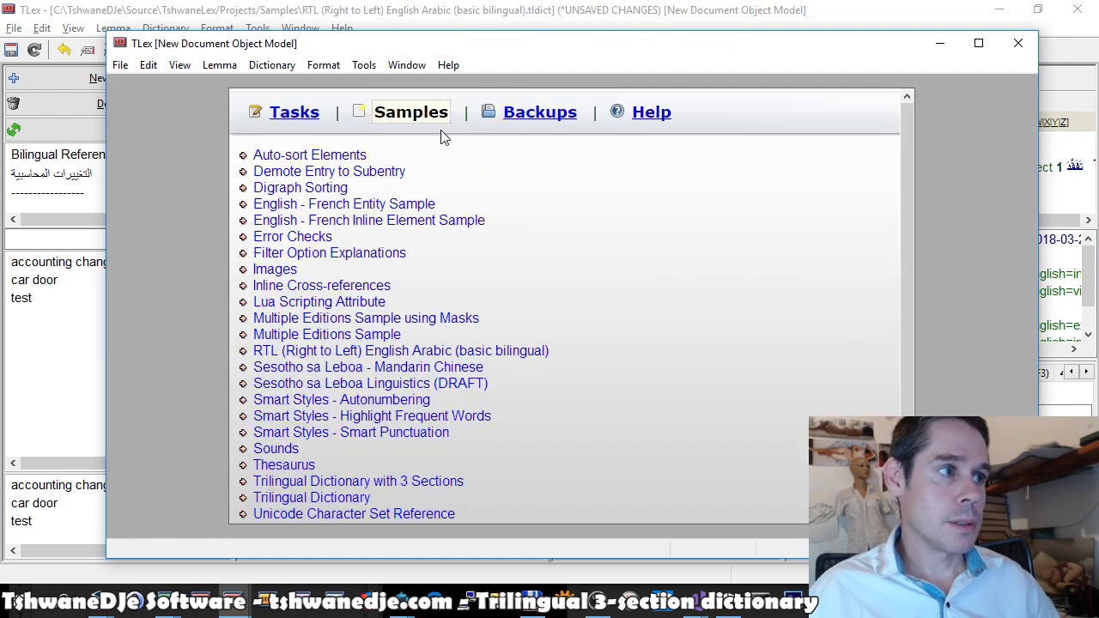
{"action": "left_click", "coordinate": [440, 369]}
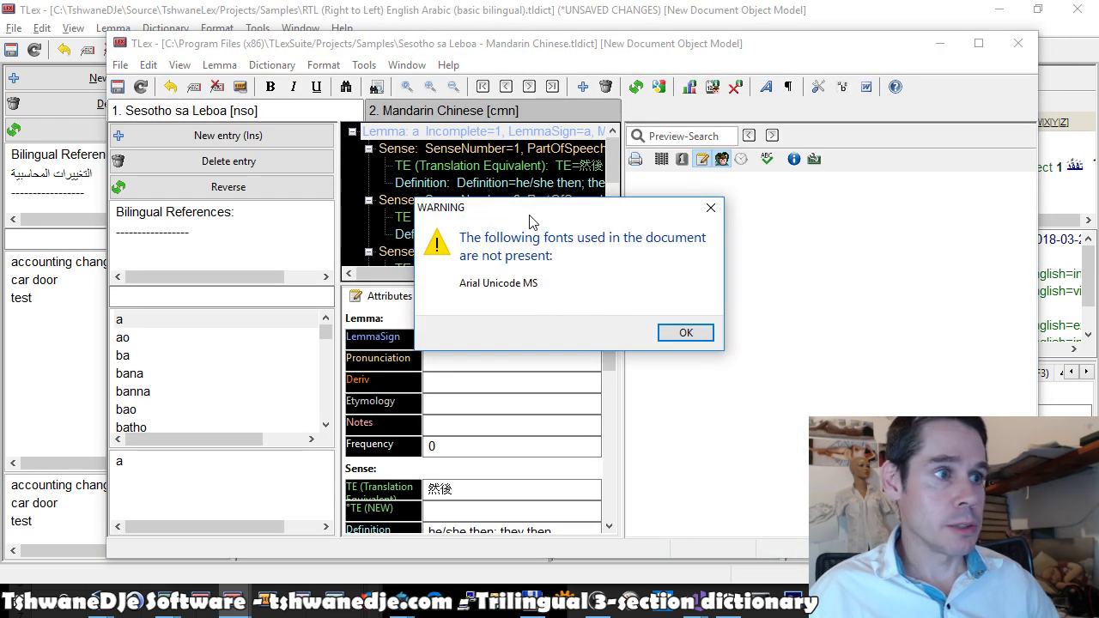
{"action": "left_click", "coordinate": [685, 332]}
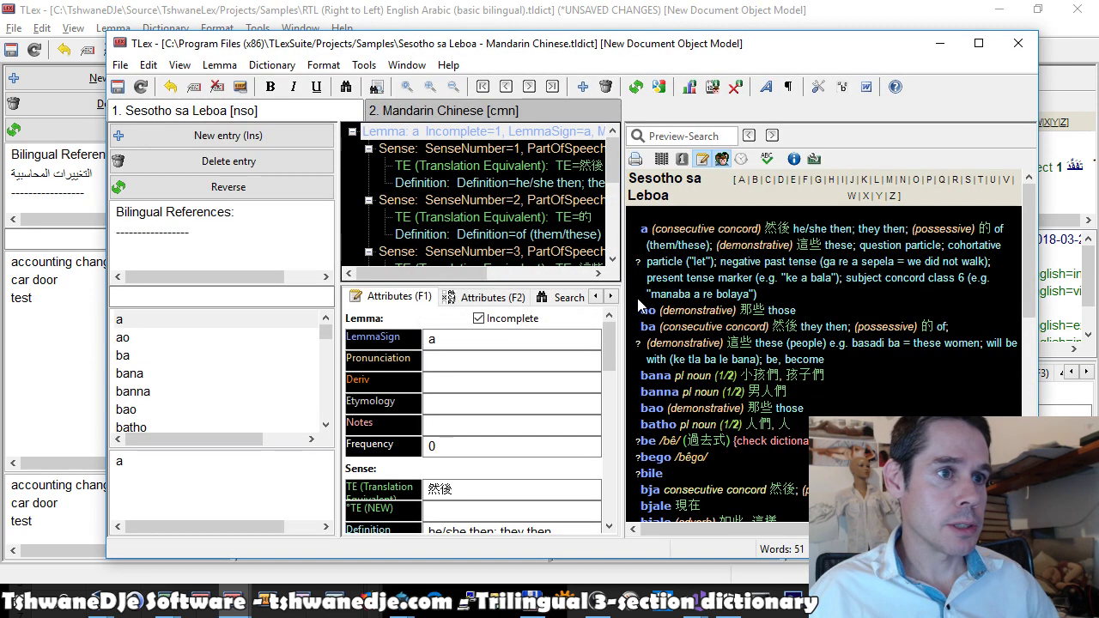
{"action": "left_click", "coordinate": [416, 109]}
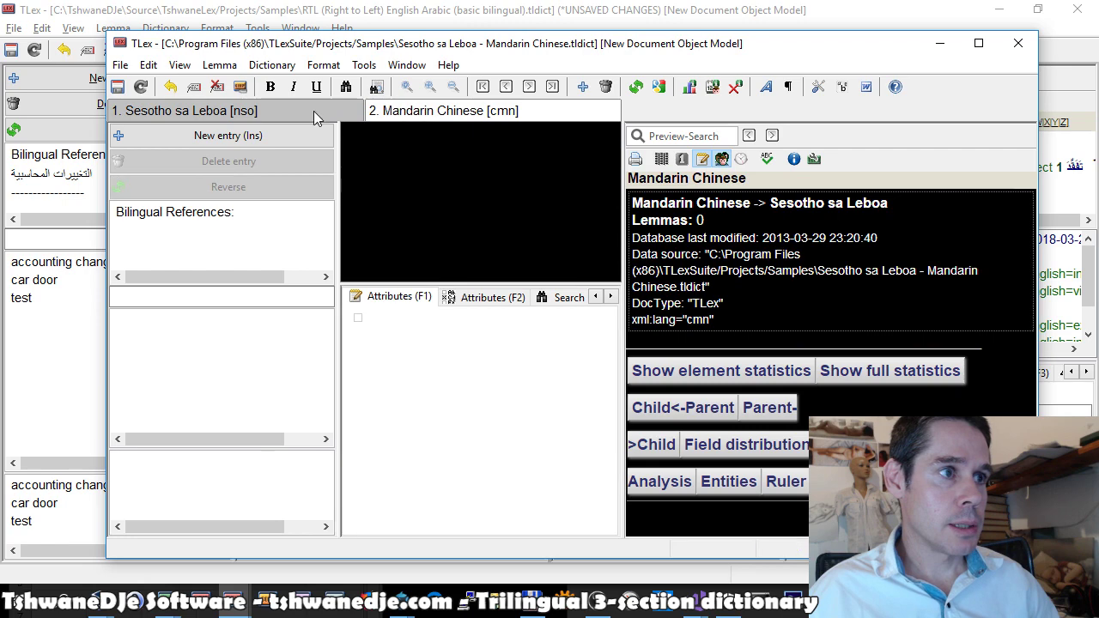
{"action": "left_click", "coordinate": [313, 110]}
{"action": "key", "text": "alt+t"}
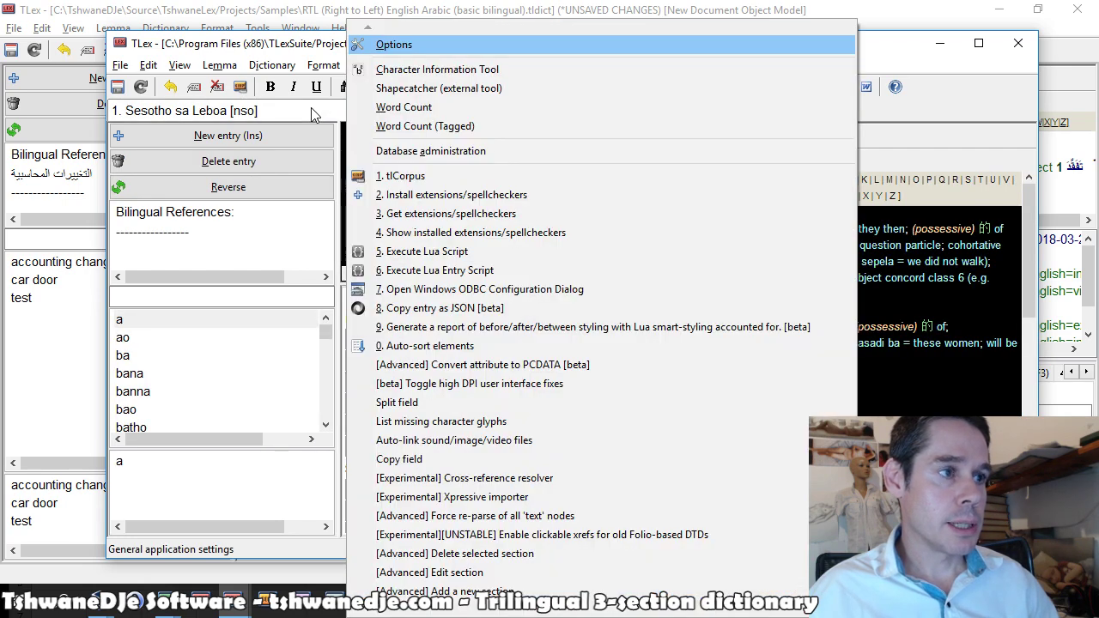
{"action": "key", "text": "Left"}
{"action": "key", "text": "Right"}
{"action": "key", "text": "Down"}
{"action": "key", "text": "Escape"}
{"action": "key", "text": "Escape"}
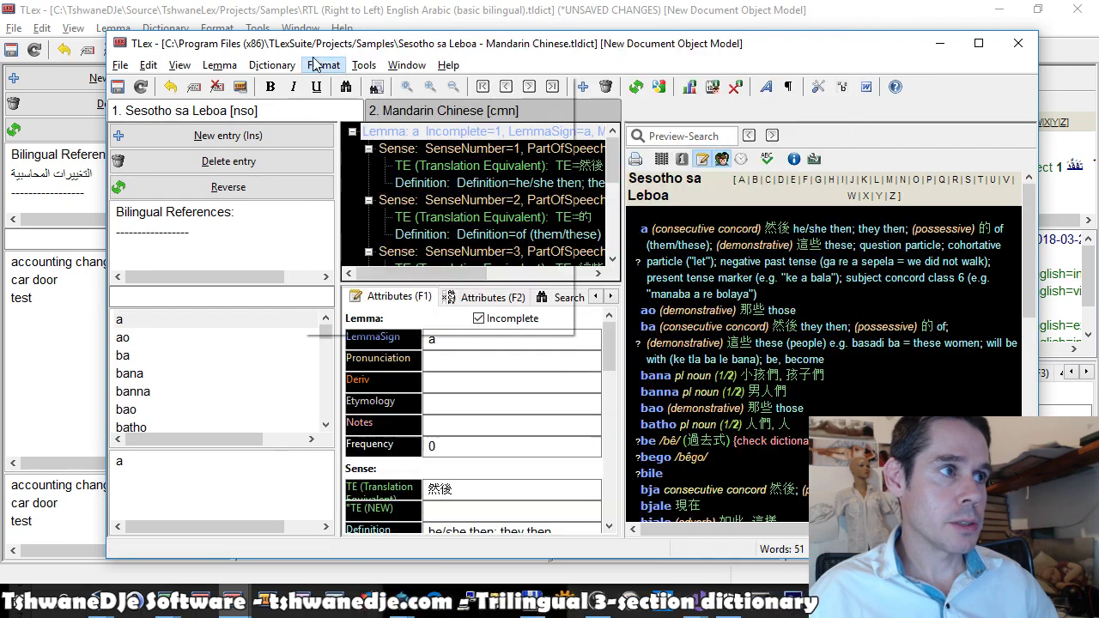
Add a new third section named French to the bilingual dictionary.
{"action": "left_click", "coordinate": [366, 69]}
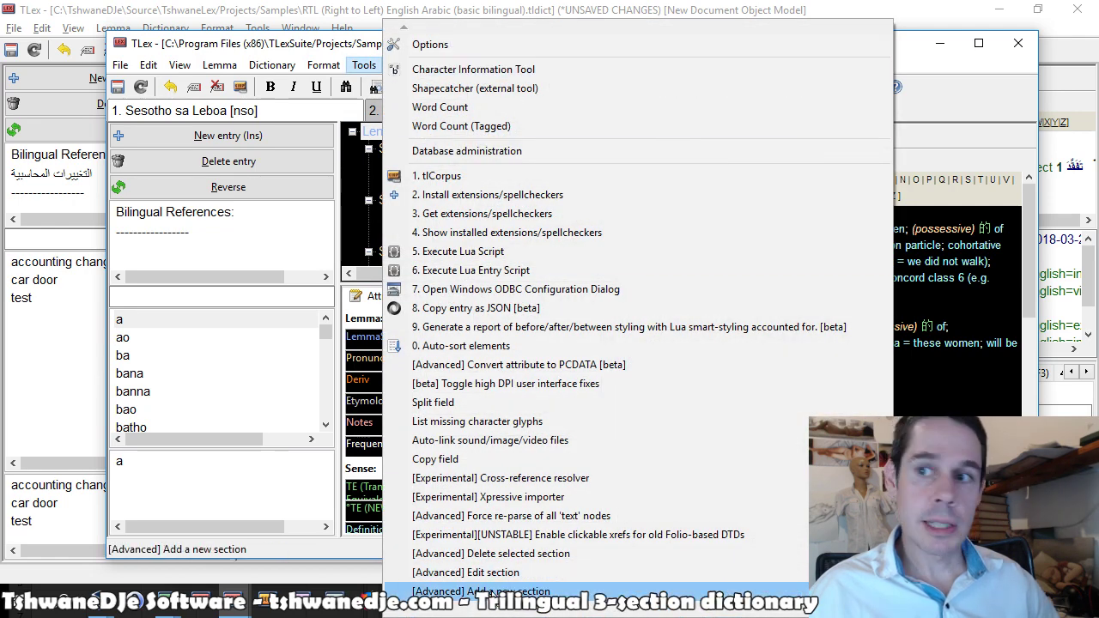
{"action": "left_click", "coordinate": [516, 591]}
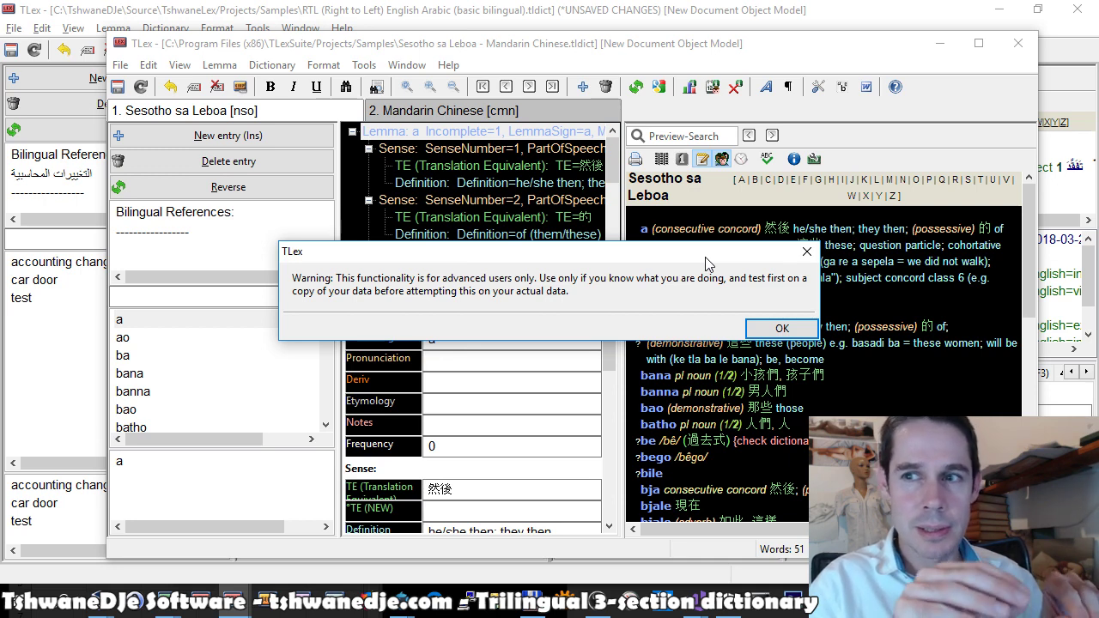
{"action": "left_click", "coordinate": [785, 328]}
{"action": "left_click", "coordinate": [713, 324]}
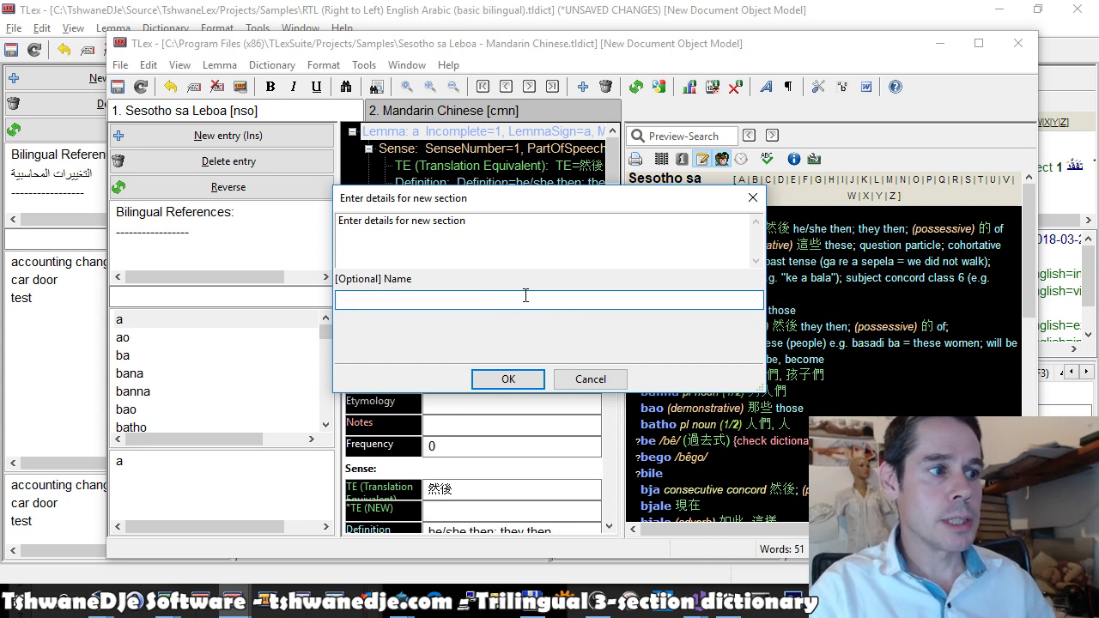
{"action": "left_click", "coordinate": [510, 379]}
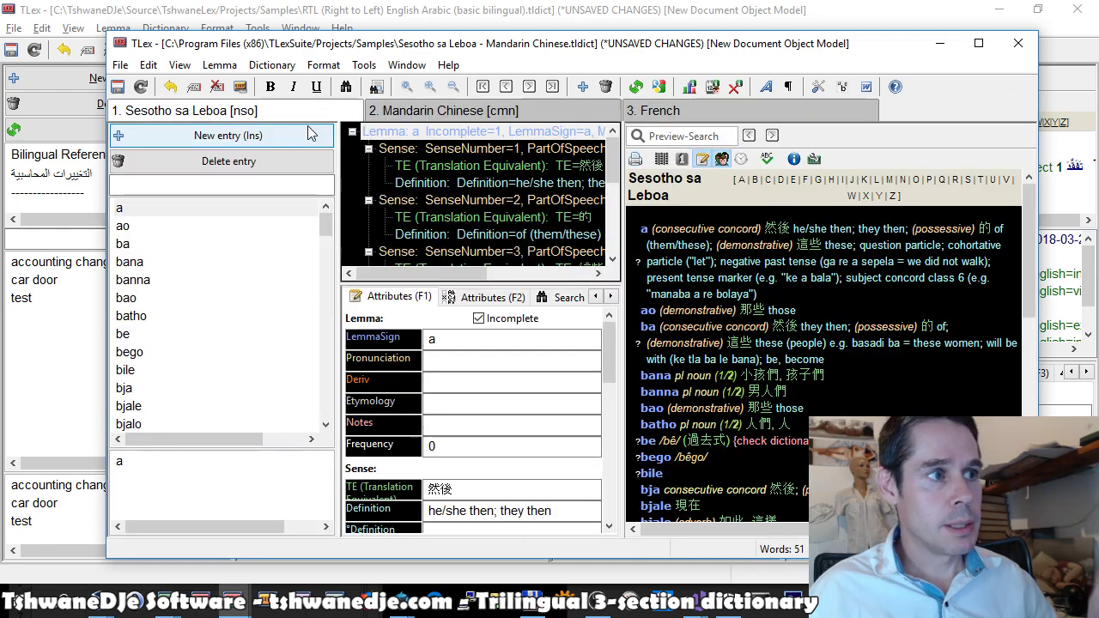
Examine the Sesotho sa Leboa, Mandarin Chinese and French sections, including the Sesotho sa Leboa entries "ao" and "ba".
{"action": "left_click", "coordinate": [677, 112]}
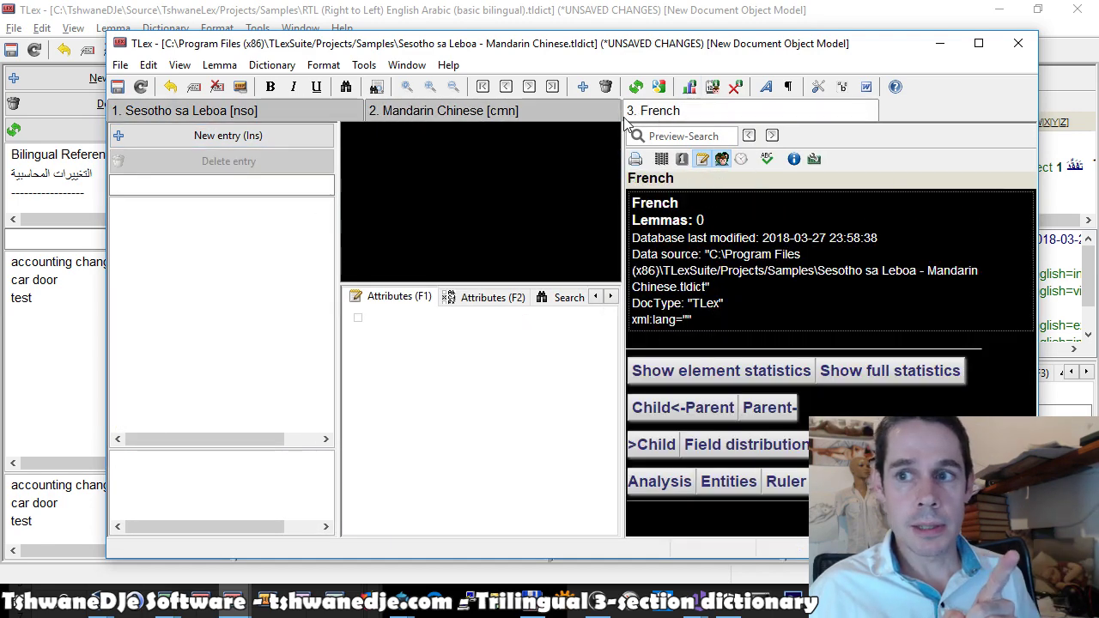
{"action": "left_click", "coordinate": [554, 113]}
{"action": "left_click", "coordinate": [313, 108]}
{"action": "left_click", "coordinate": [726, 111]}
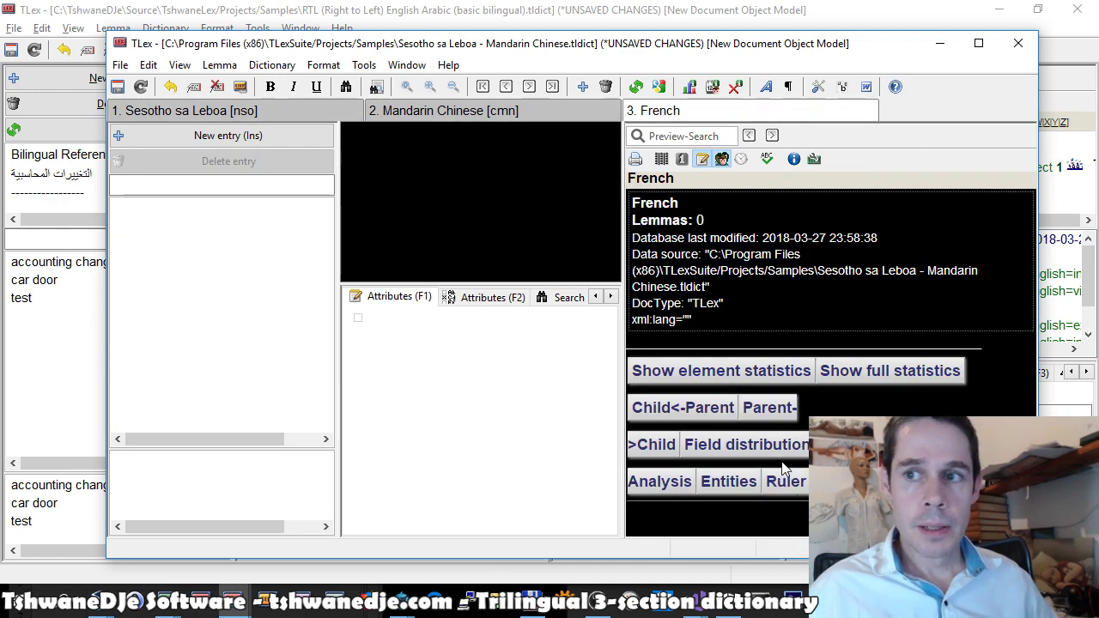
{"action": "left_click", "coordinate": [489, 113]}
{"action": "left_click", "coordinate": [308, 113]}
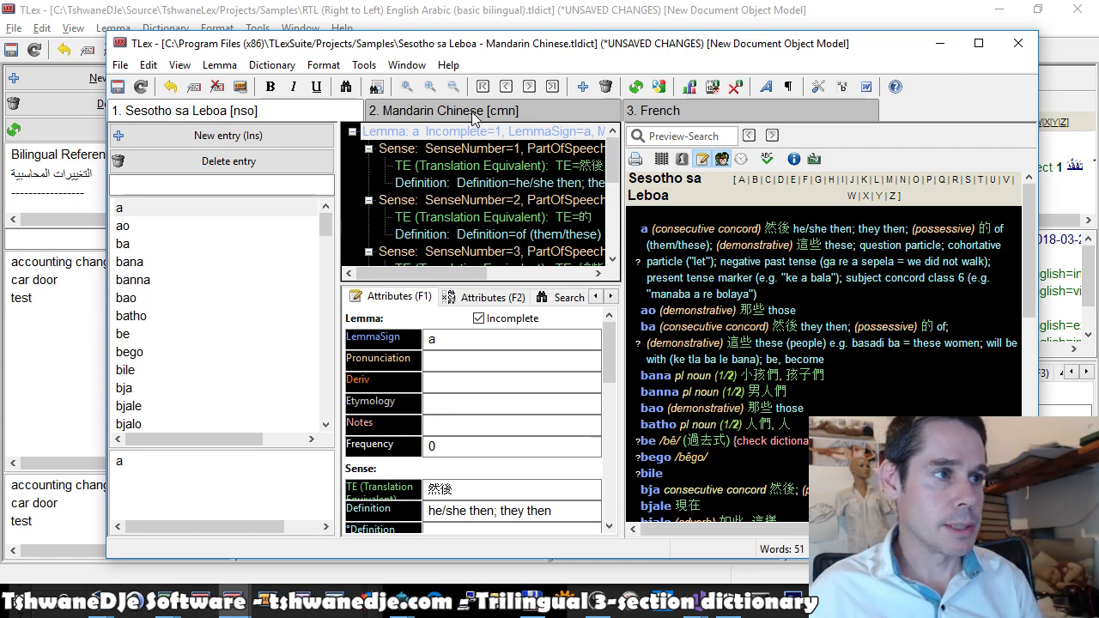
{"action": "left_click", "coordinate": [471, 118]}
{"action": "left_click", "coordinate": [330, 115]}
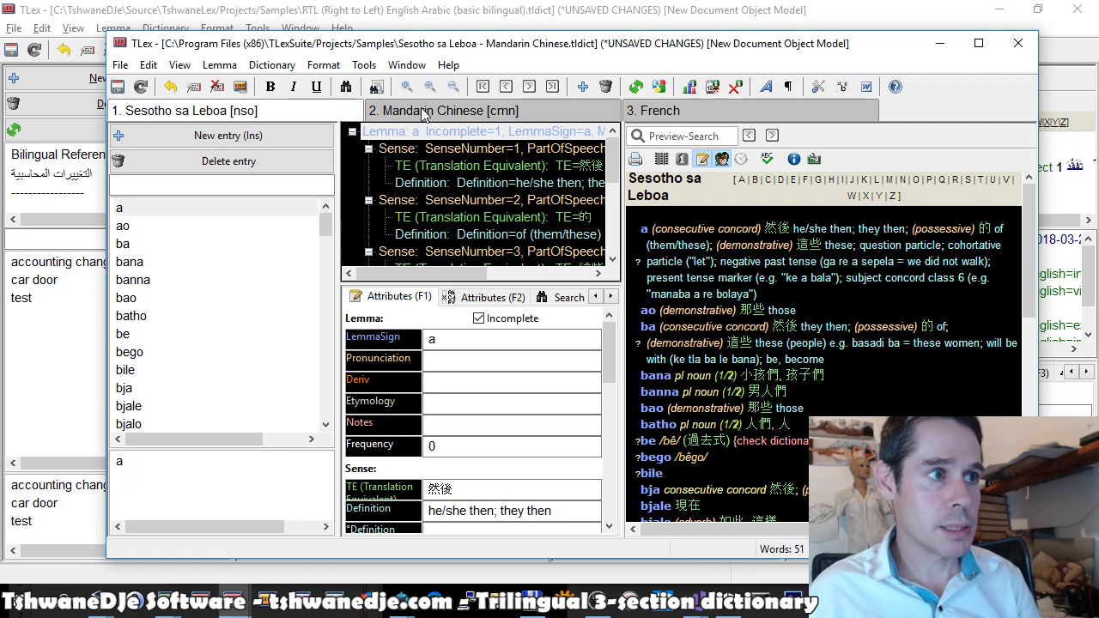
{"action": "left_click", "coordinate": [424, 114]}
{"action": "left_click", "coordinate": [290, 105]}
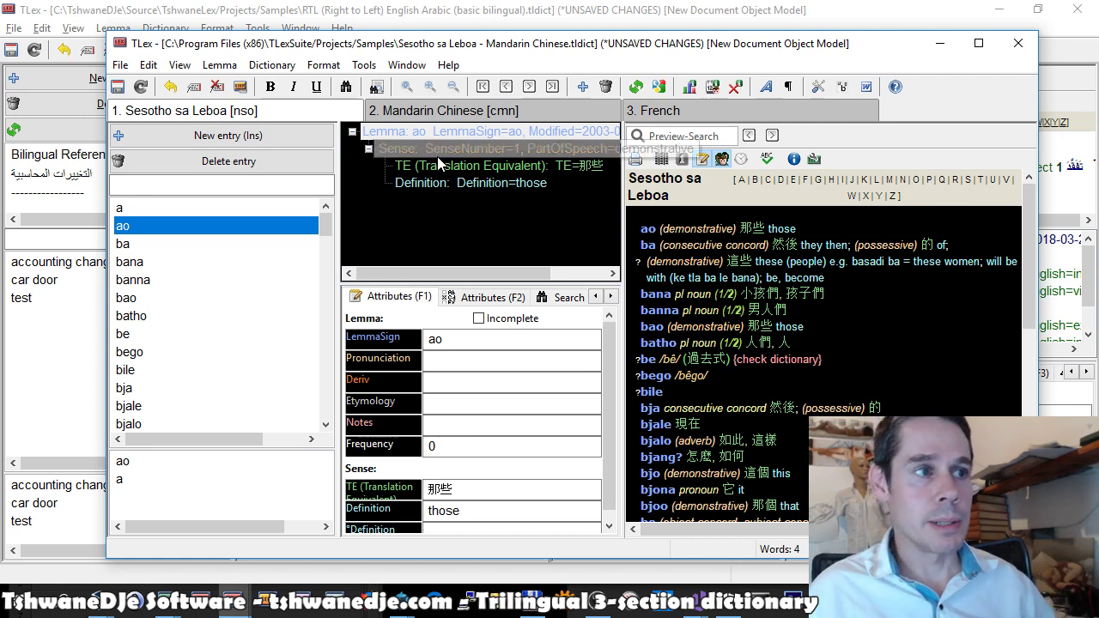
{"action": "left_click", "coordinate": [550, 109]}
{"action": "left_click", "coordinate": [700, 119]}
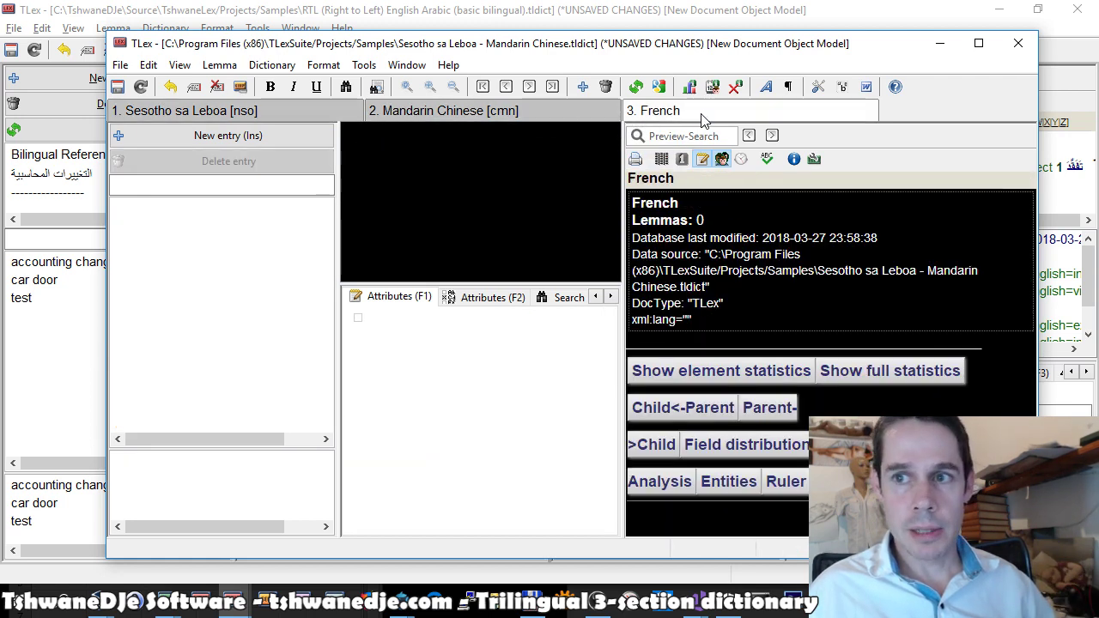
{"action": "left_click", "coordinate": [295, 113]}
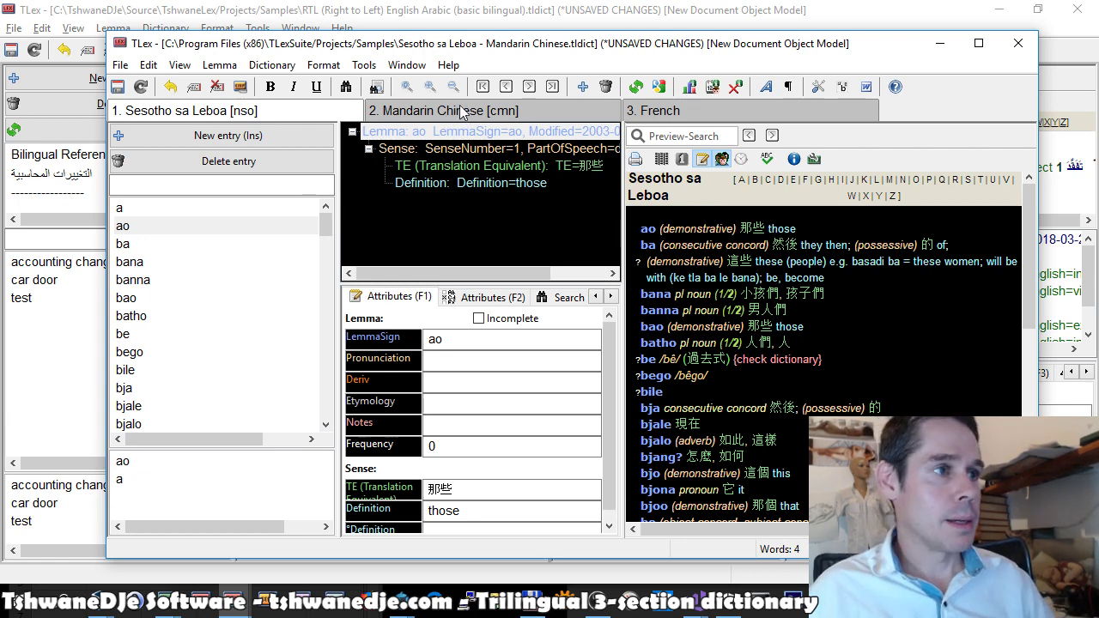
{"action": "left_click", "coordinate": [460, 113]}
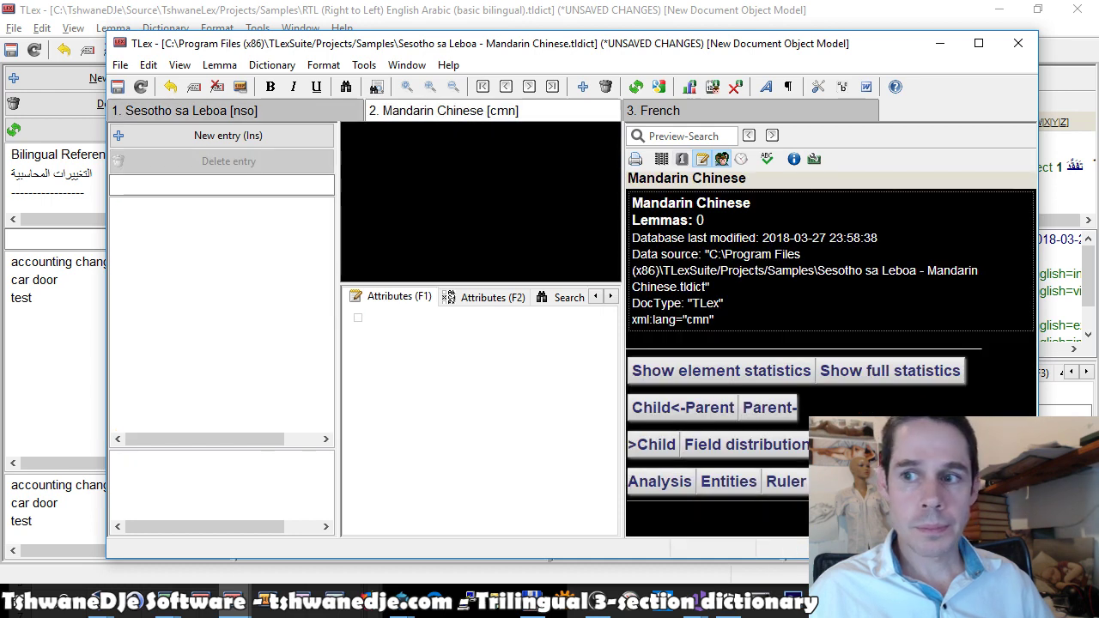
{"action": "left_click", "coordinate": [308, 111]}
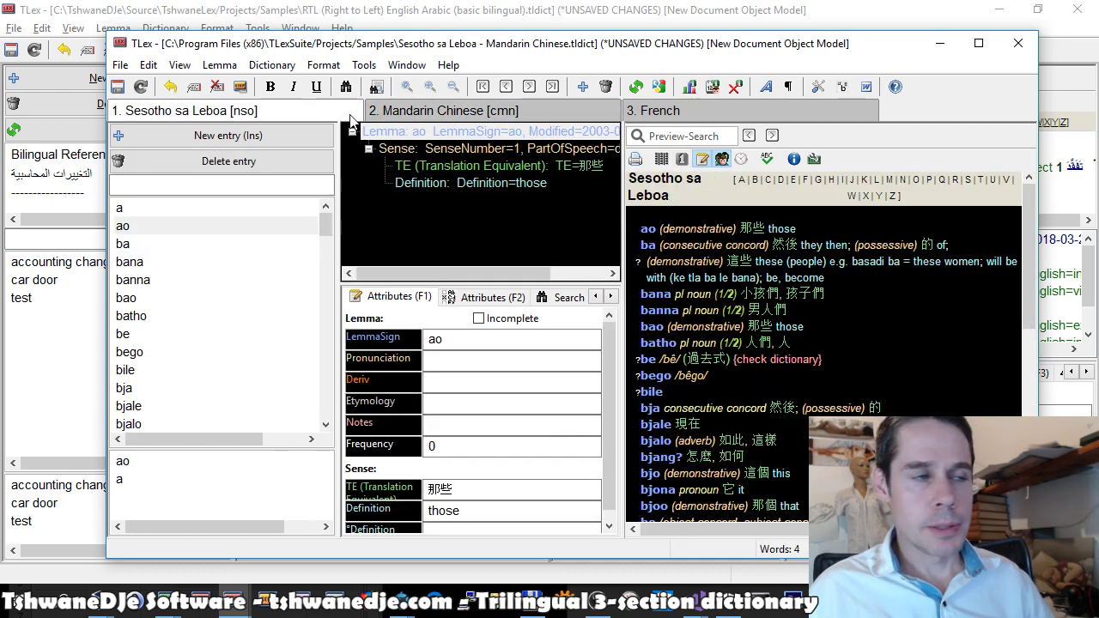
{"action": "left_click", "coordinate": [157, 226]}
{"action": "left_click", "coordinate": [167, 245]}
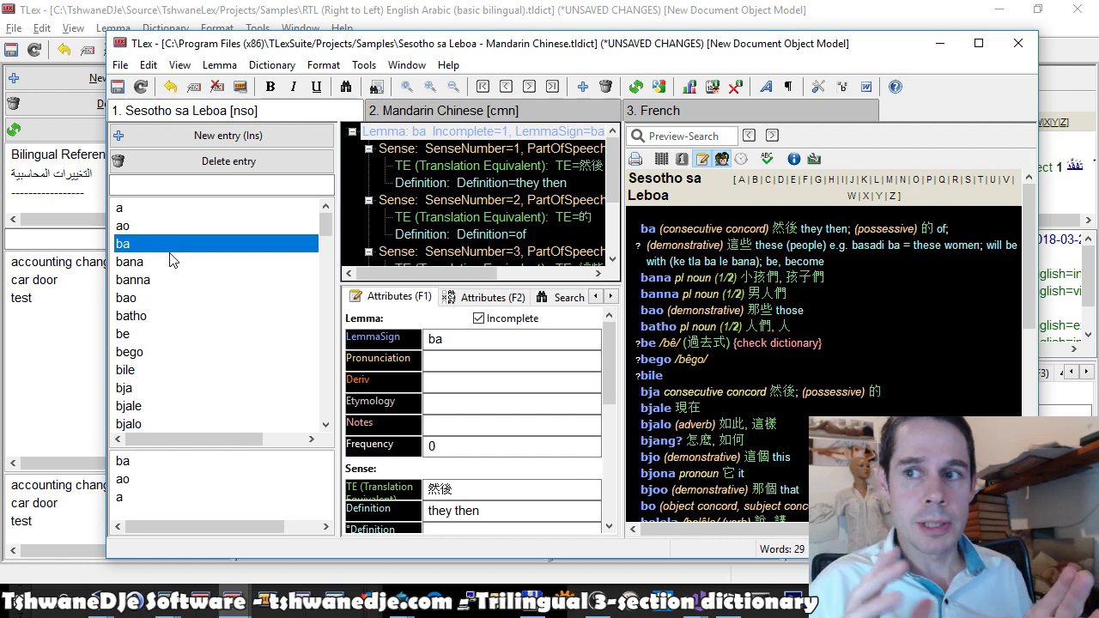
Open the DTD customisation and show the allowed child elements and attributes of the Sense element.
{"action": "left_click", "coordinate": [290, 68]}
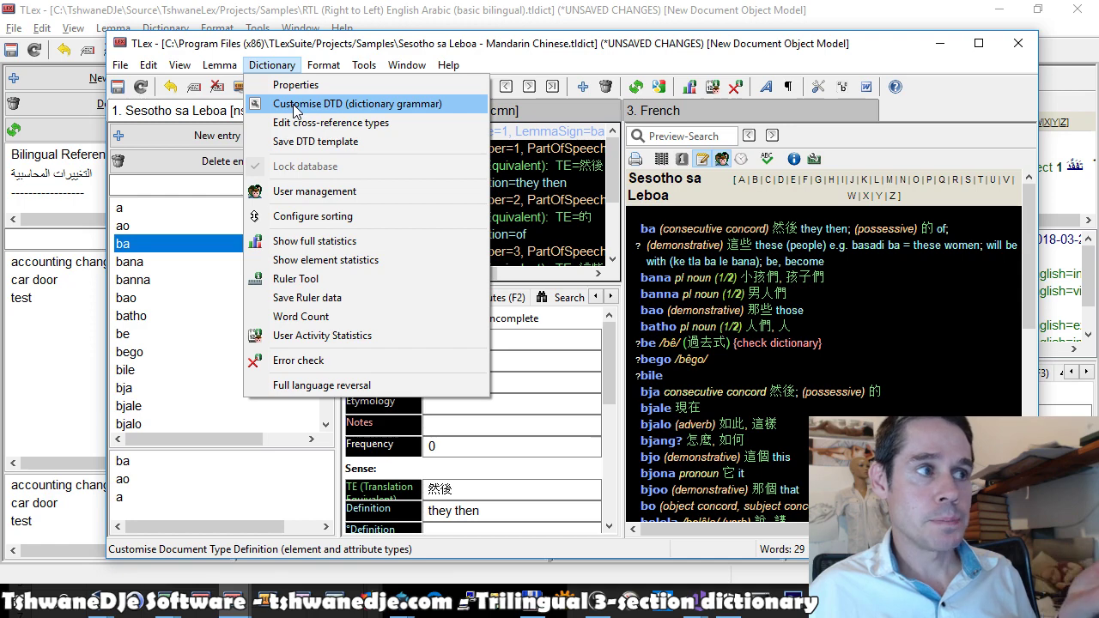
{"action": "key", "text": "Escape"}
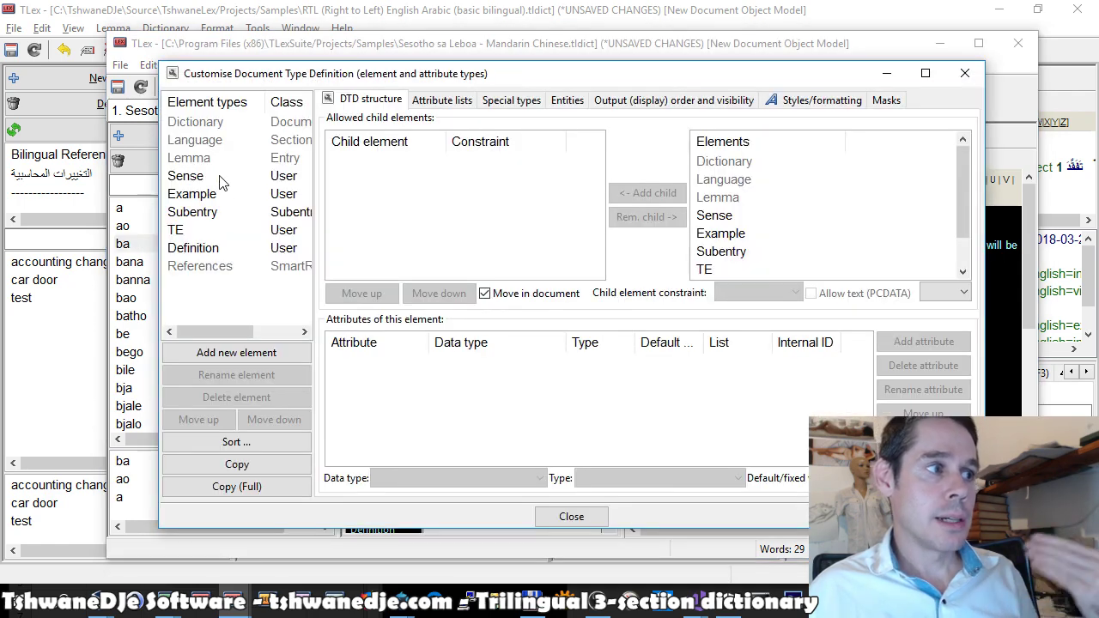
{"action": "left_click", "coordinate": [220, 175]}
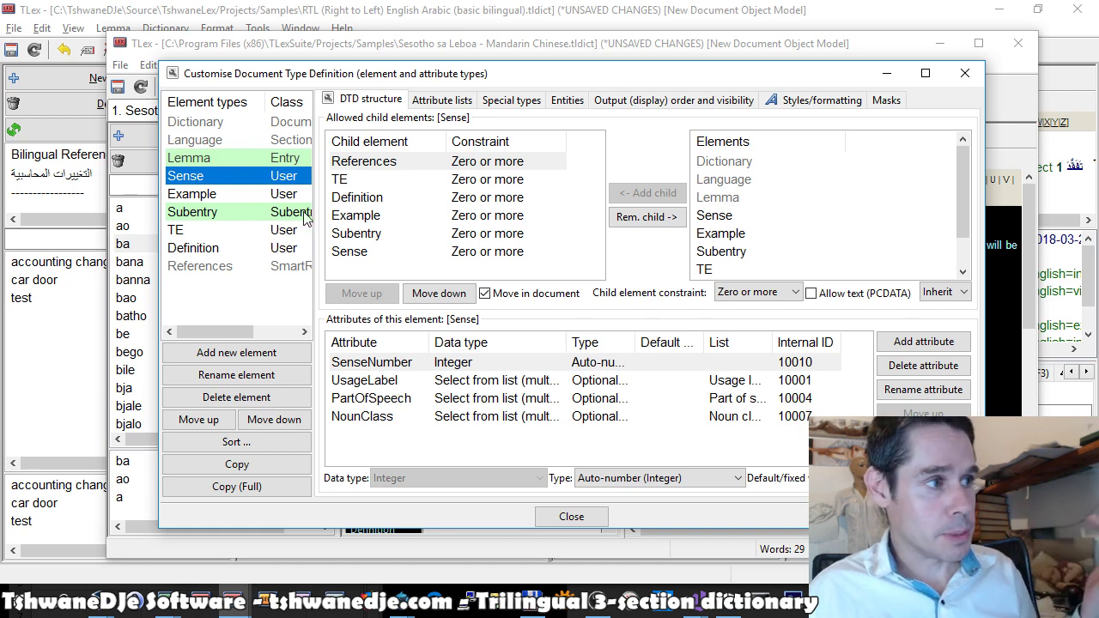
Rename the TE attribute of the TE element to TEChinese.
{"action": "left_click", "coordinate": [199, 230]}
{"action": "left_click", "coordinate": [359, 361]}
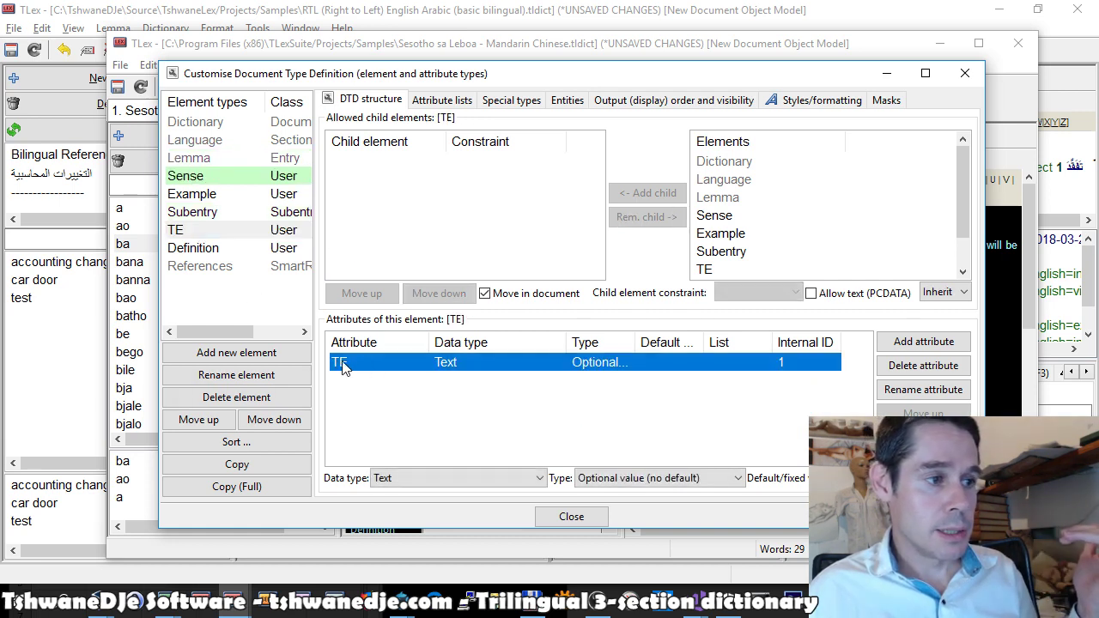
{"action": "mouse_move", "coordinate": [499, 79]}
{"action": "left_mouse_down"}
{"action": "mouse_move", "coordinate": [691, 175]}
{"action": "mouse_move", "coordinate": [505, 89]}
{"action": "left_mouse_up"}
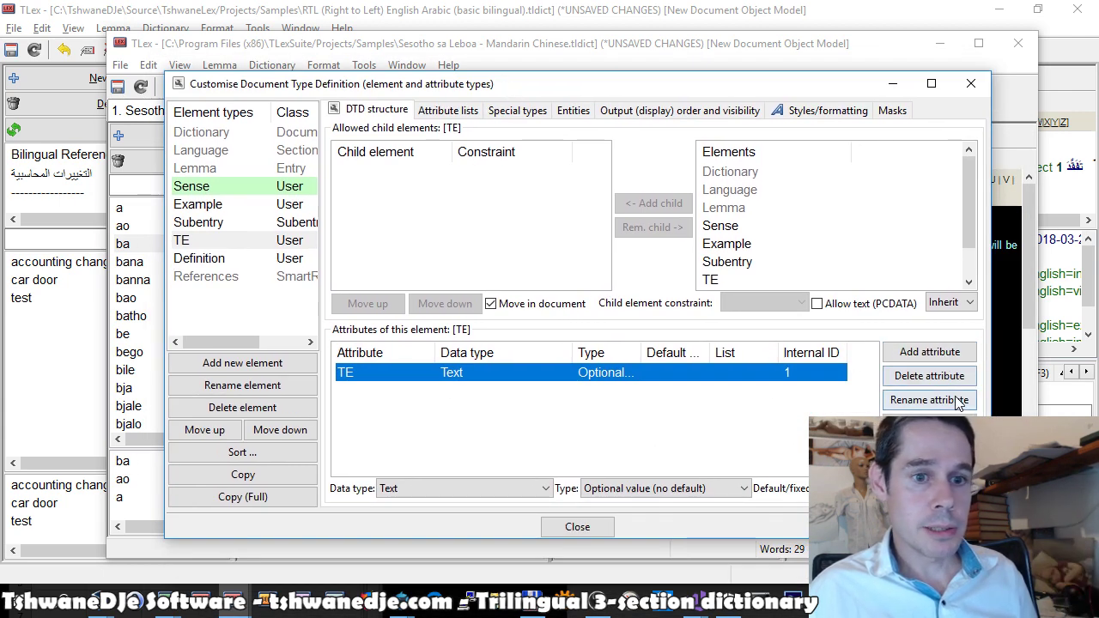
{"action": "left_click_drag", "start_coordinate": [543, 90], "coordinate": [542, 142]}
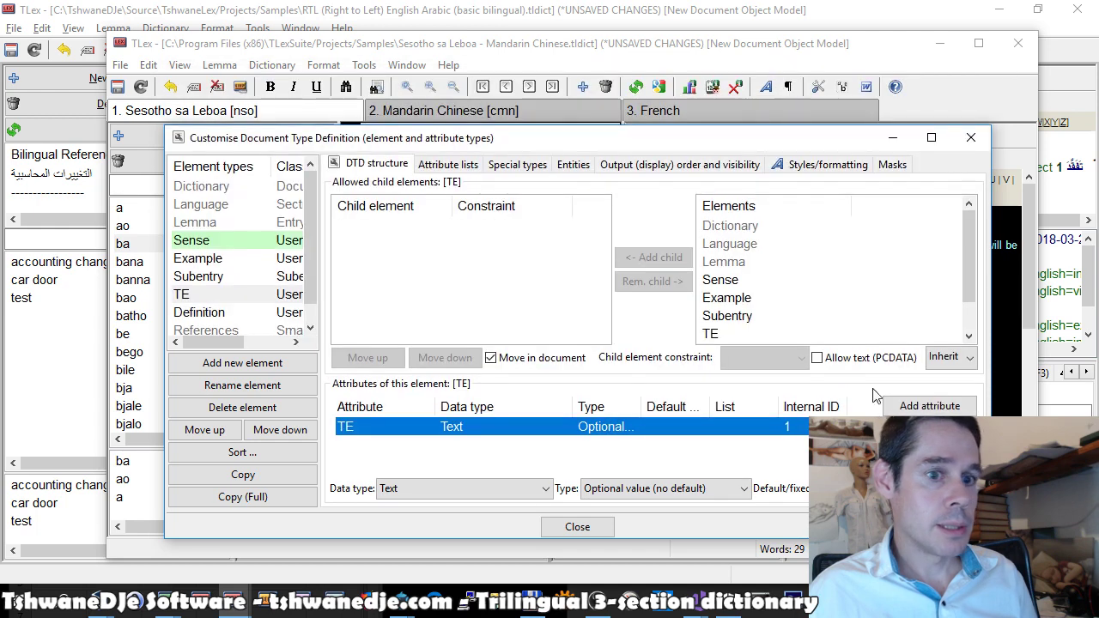
{"action": "left_click", "coordinate": [912, 453]}
{"action": "type", "text": "CHINESE"}
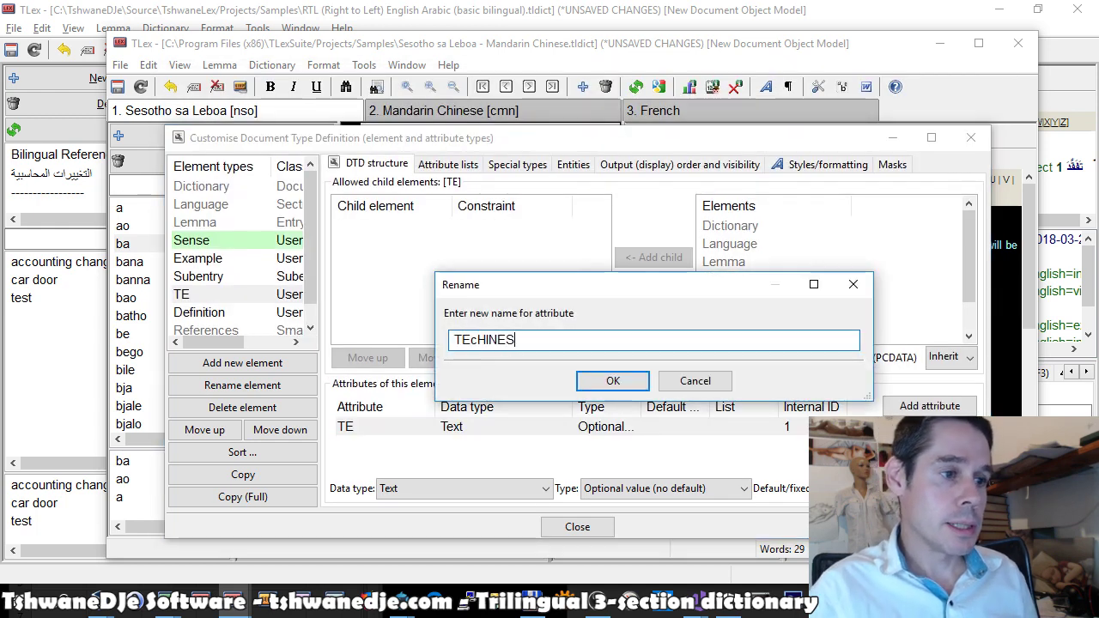
{"action": "key", "text": "BackSpace"}
{"action": "key", "text": "BackSpace"}
{"action": "key", "text": "BackSpace"}
{"action": "key", "text": "BackSpace"}
{"action": "key", "text": "BackSpace"}
{"action": "key", "text": "BackSpace"}
{"action": "type", "text": "hinese"}
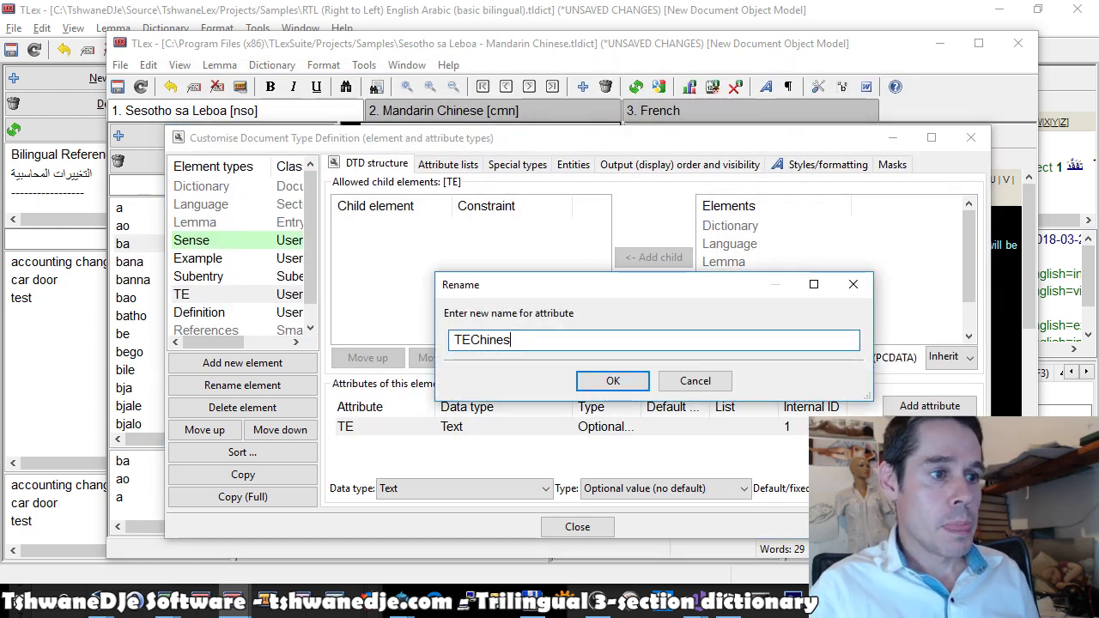
{"action": "key", "text": "Return"}
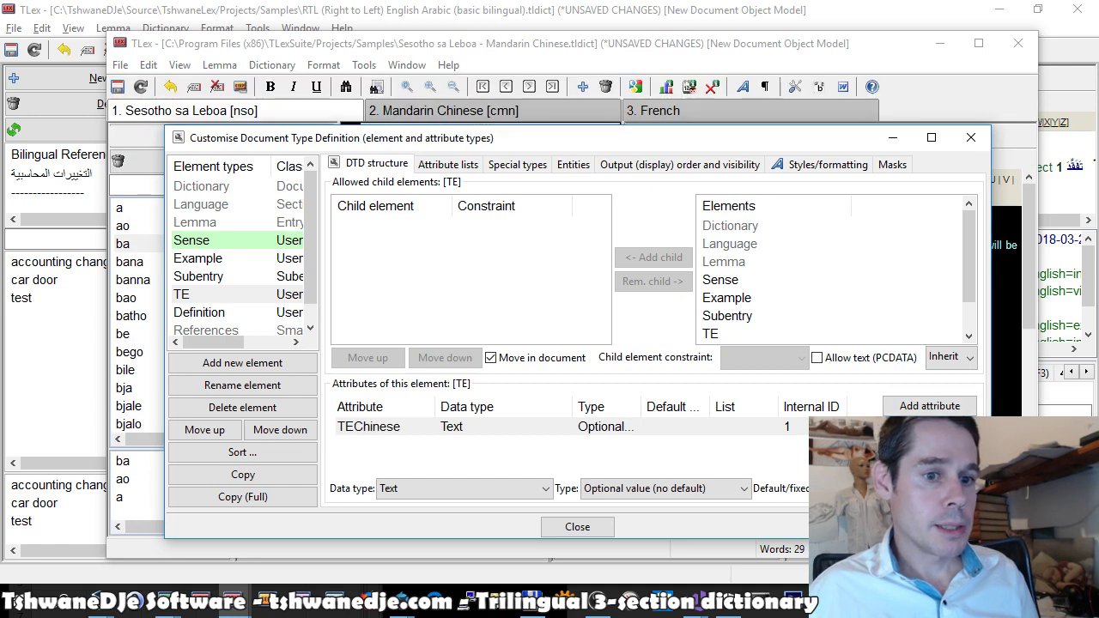
Add a new attribute named TEFrench to the TE element.
{"action": "left_click", "coordinate": [926, 407]}
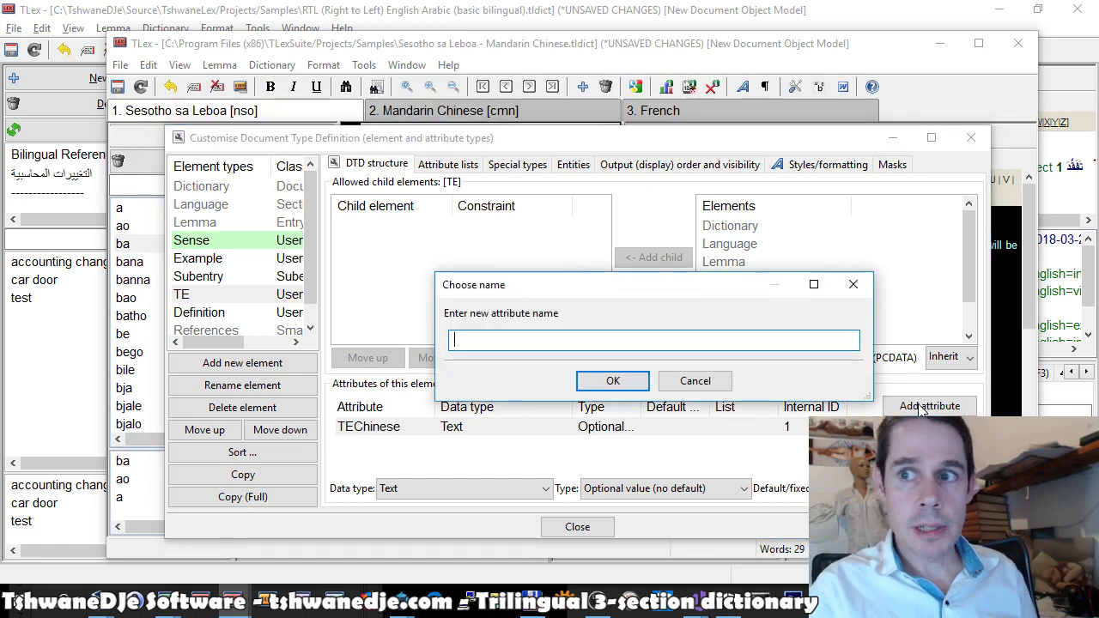
{"action": "type", "text": "TEFrench"}
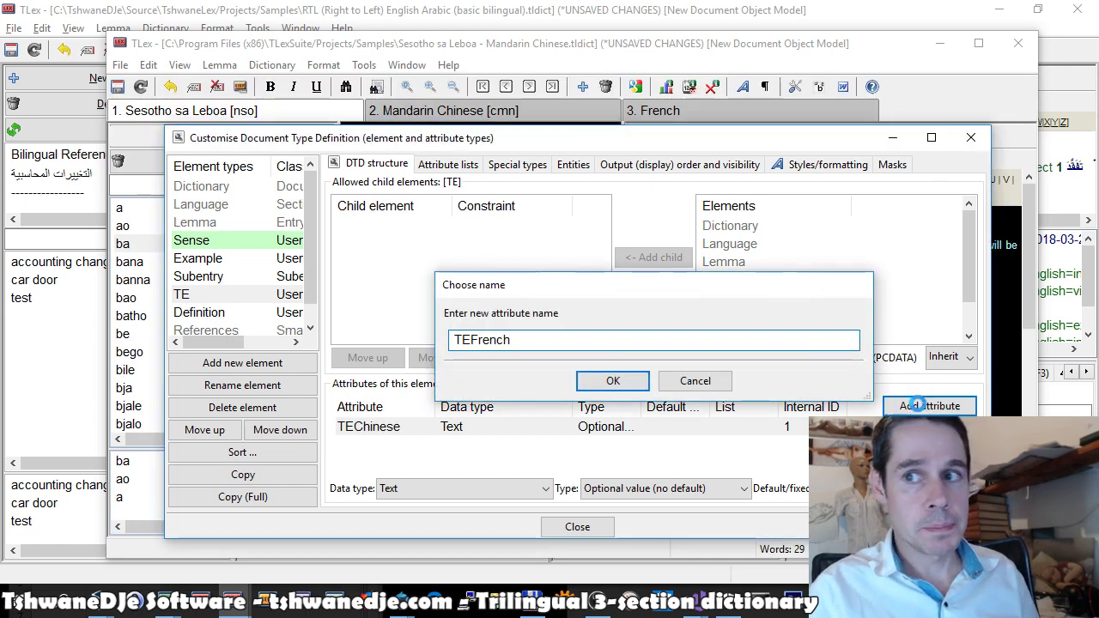
{"action": "key", "text": "Return"}
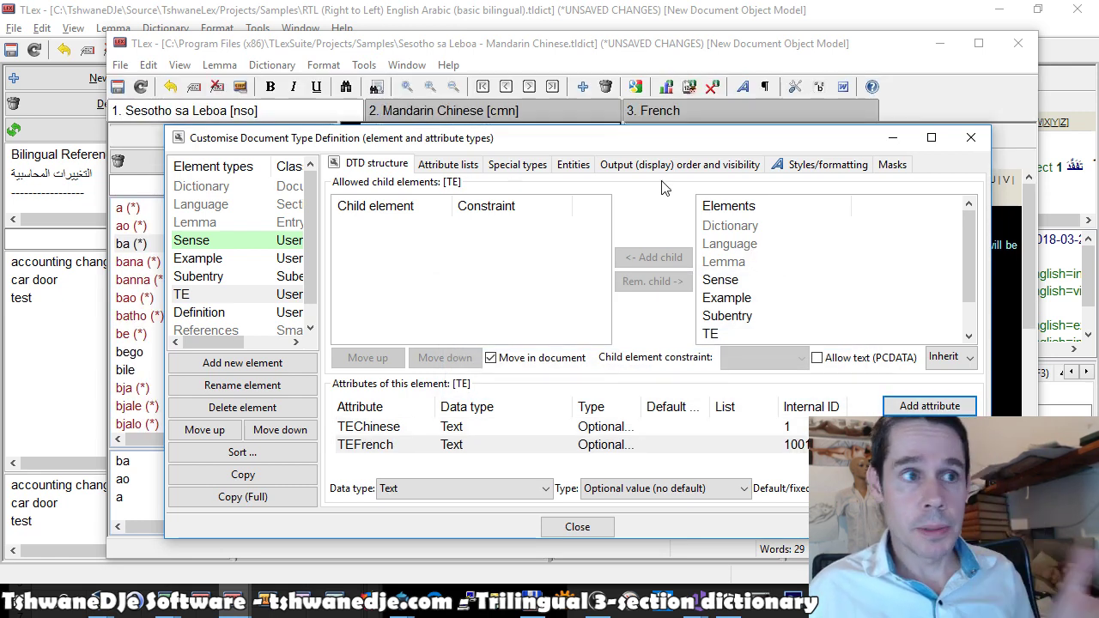
Review the output order and visibility of the TE and Sense elements and the styles for TE, and close the DTD customisation.
{"action": "left_click", "coordinate": [645, 135]}
{"action": "left_click", "coordinate": [369, 339]}
{"action": "left_click", "coordinate": [398, 322]}
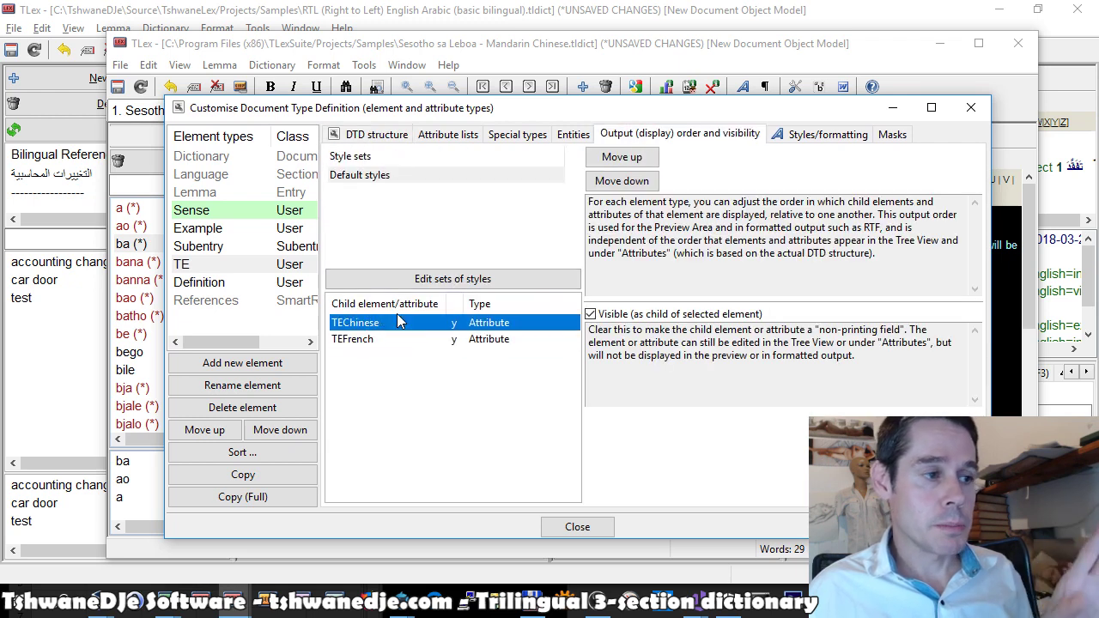
{"action": "left_click", "coordinate": [821, 135]}
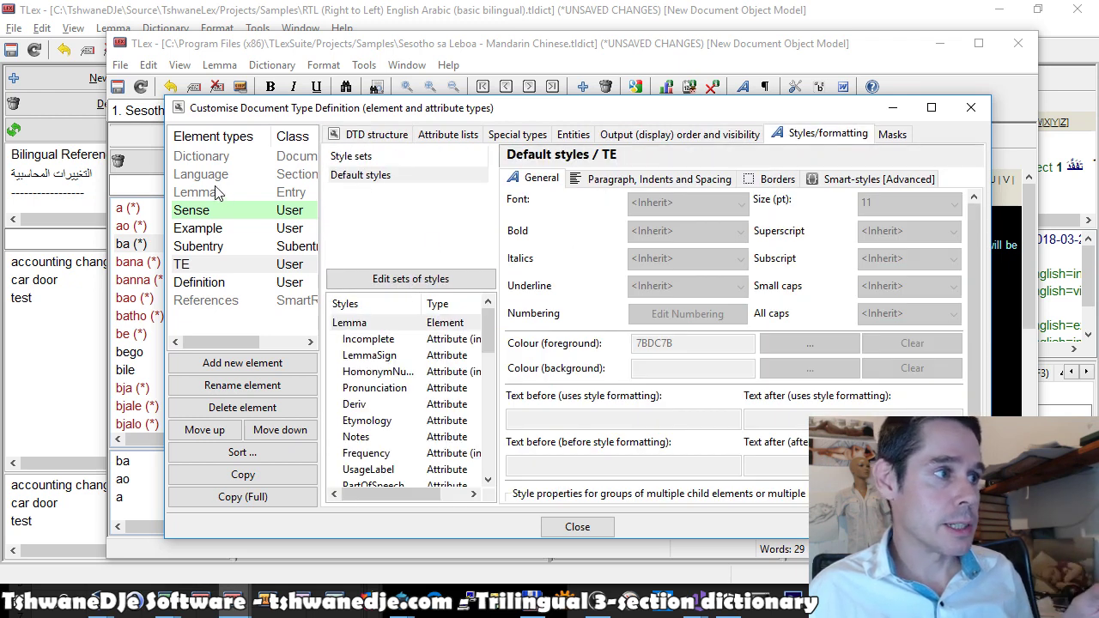
{"action": "left_click", "coordinate": [203, 198]}
{"action": "left_click", "coordinate": [204, 210]}
{"action": "left_click", "coordinate": [654, 137]}
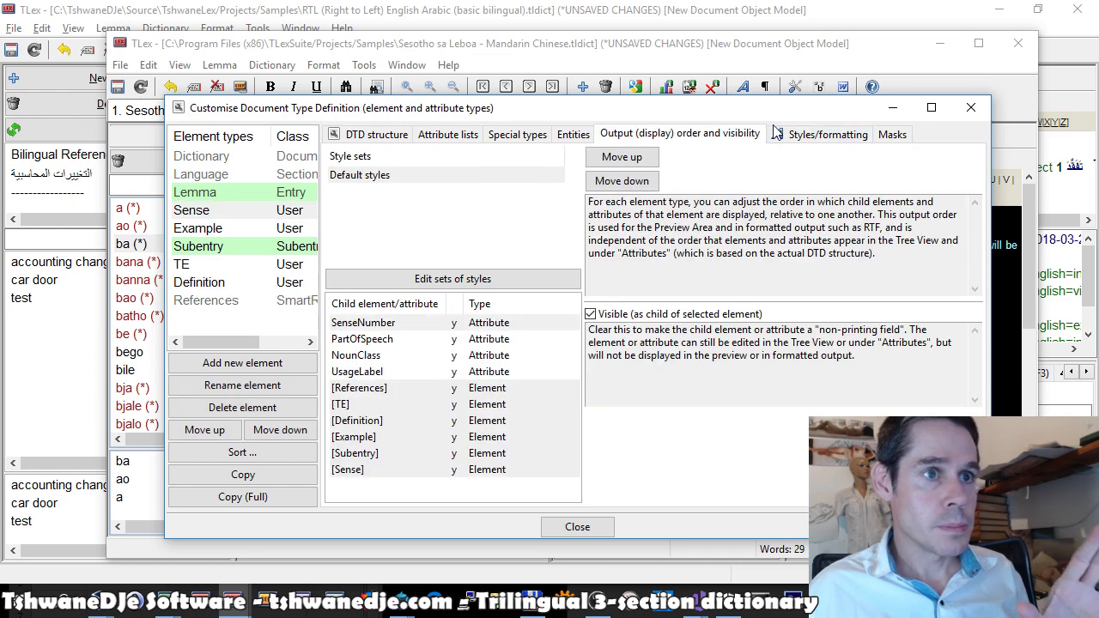
{"action": "left_click_drag", "start_coordinate": [769, 113], "coordinate": [691, 103]}
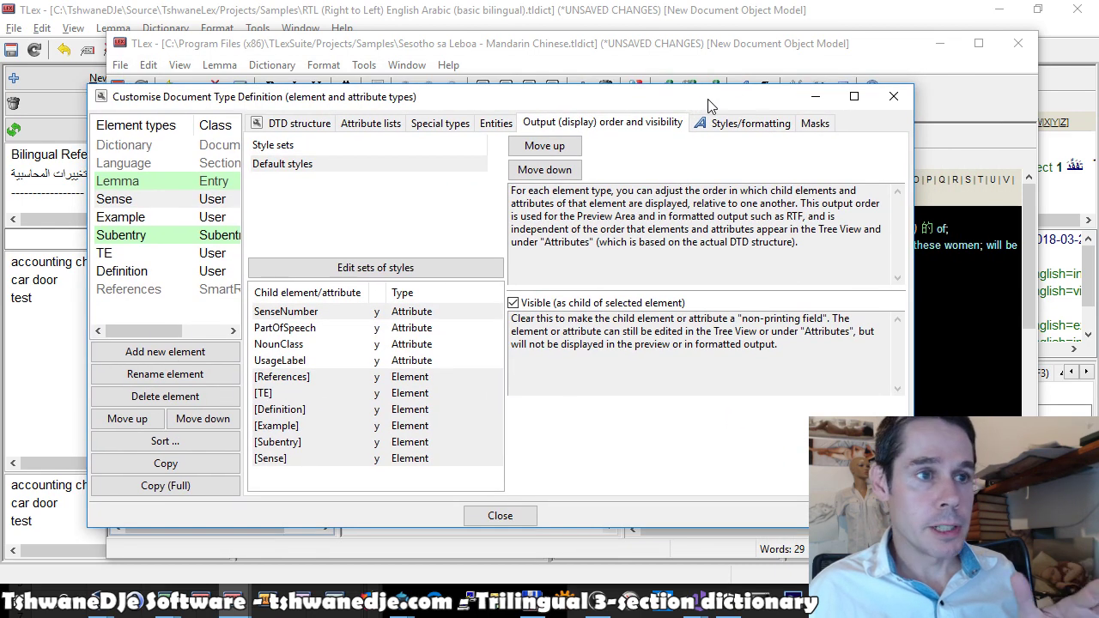
{"action": "left_click", "coordinate": [894, 96]}
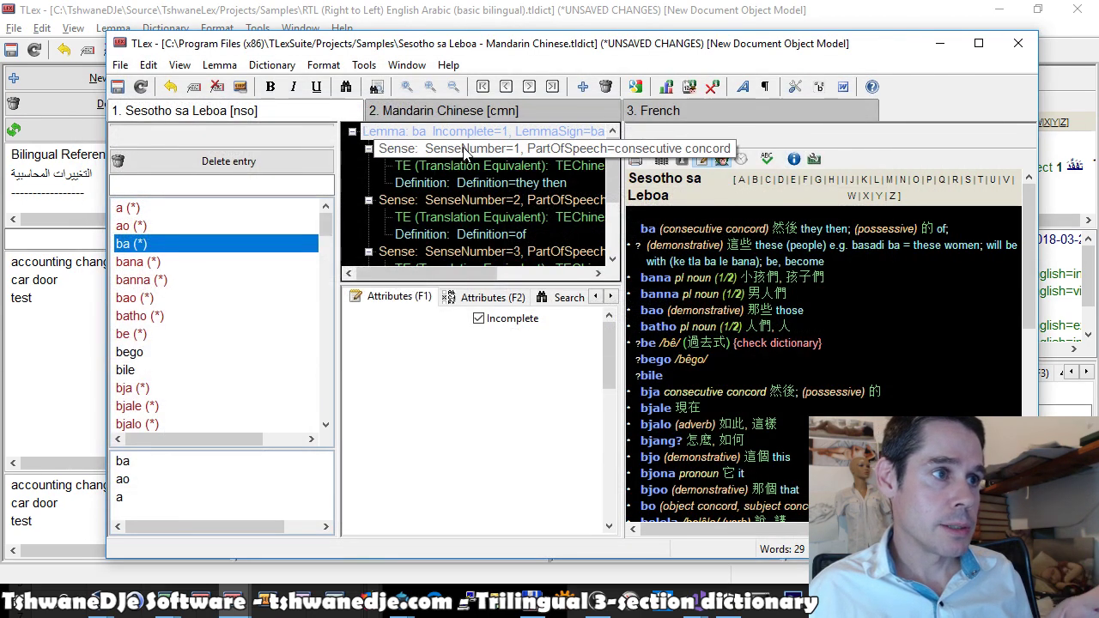
Show the child elements that can be added to the first sense of the entry "ba" and go to its TEFrench field.
{"action": "right_click", "coordinate": [367, 133]}
{"action": "key", "text": "Escape"}
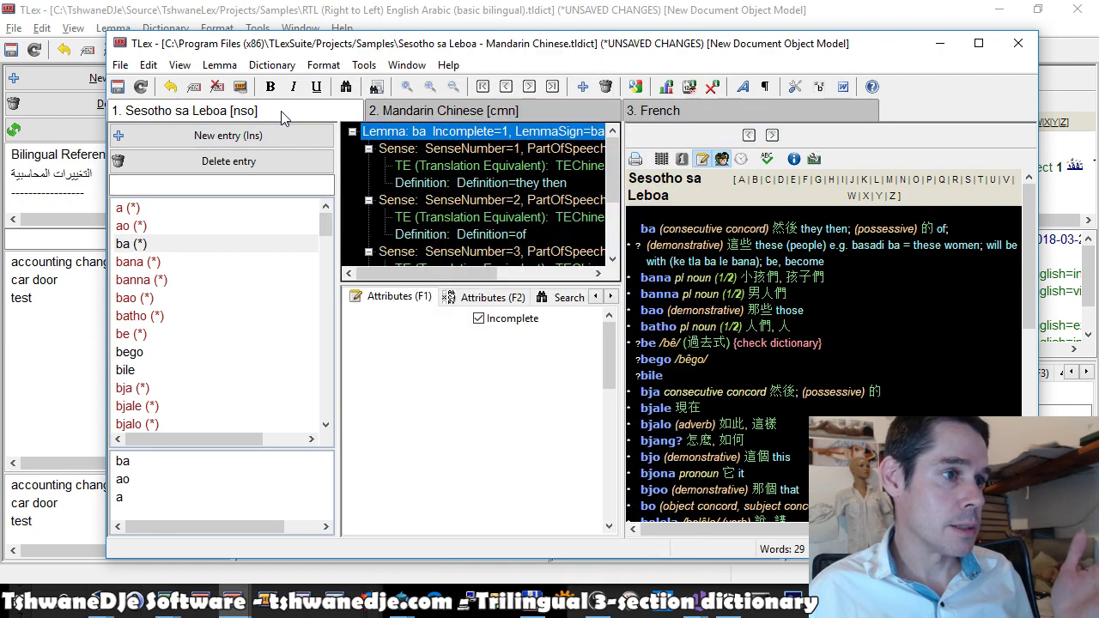
{"action": "right_click", "coordinate": [470, 148]}
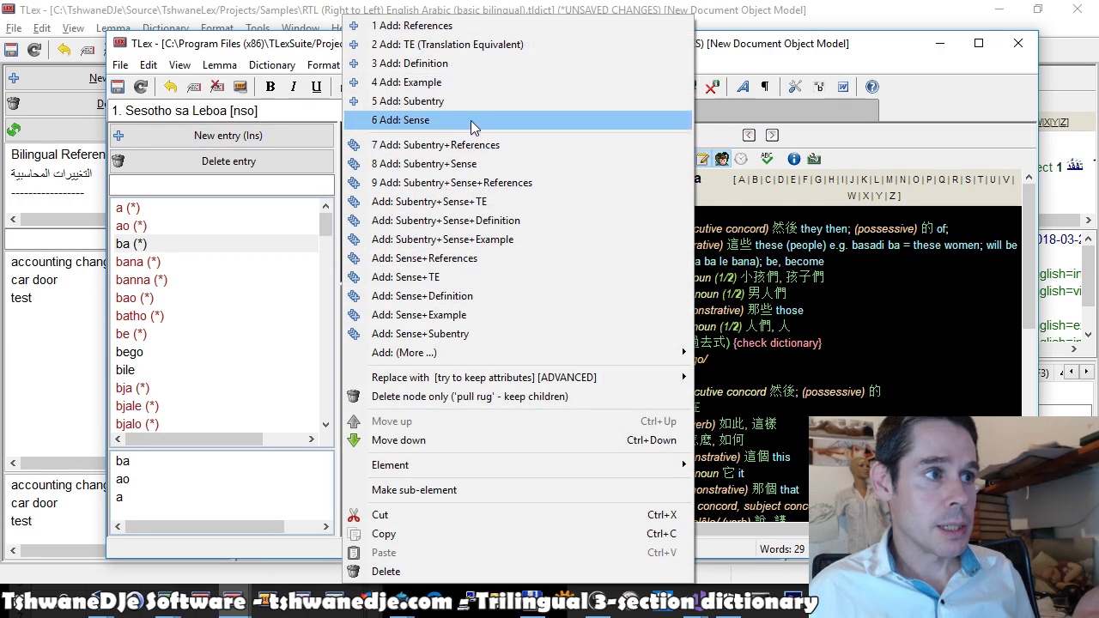
{"action": "left_click", "coordinate": [152, 248]}
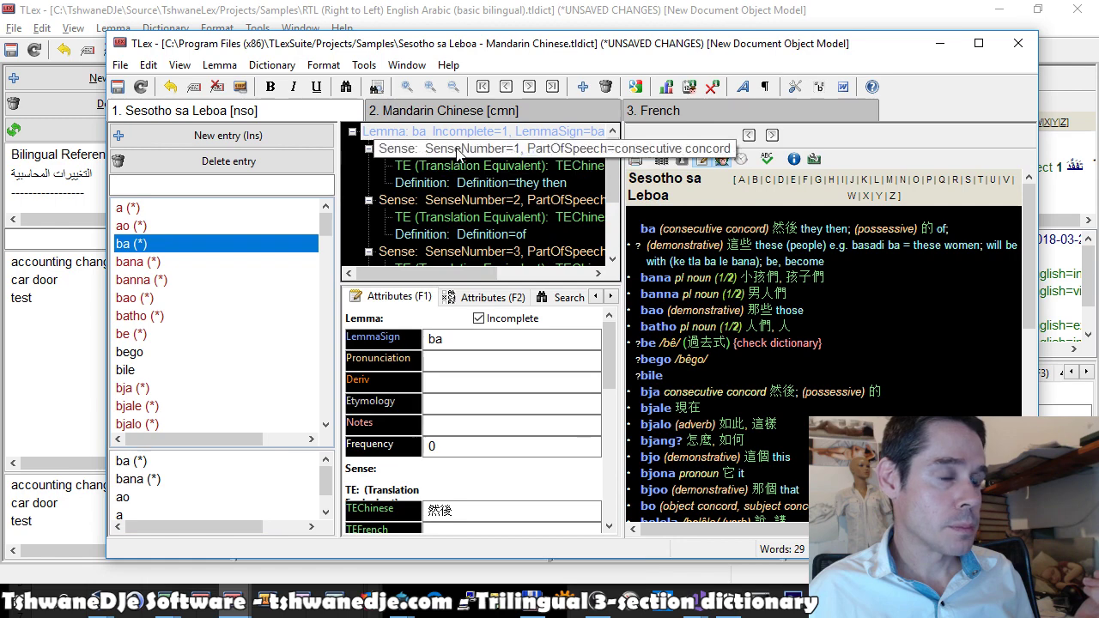
{"action": "left_click", "coordinate": [461, 155]}
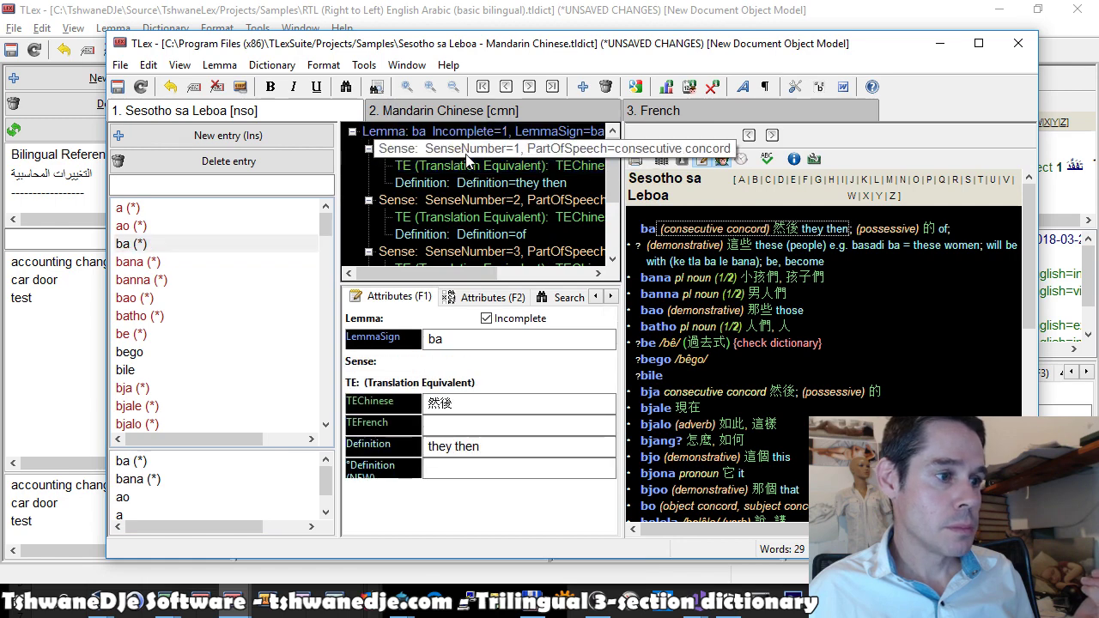
{"action": "right_click", "coordinate": [466, 157]}
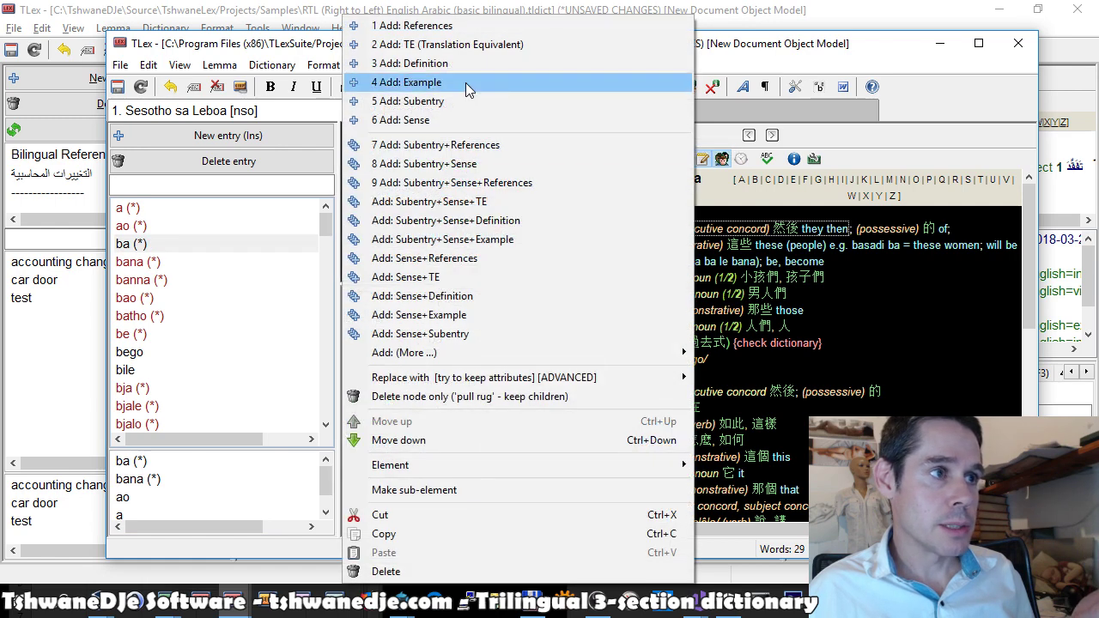
{"action": "left_click", "coordinate": [873, 330]}
{"action": "left_click", "coordinate": [447, 424]}
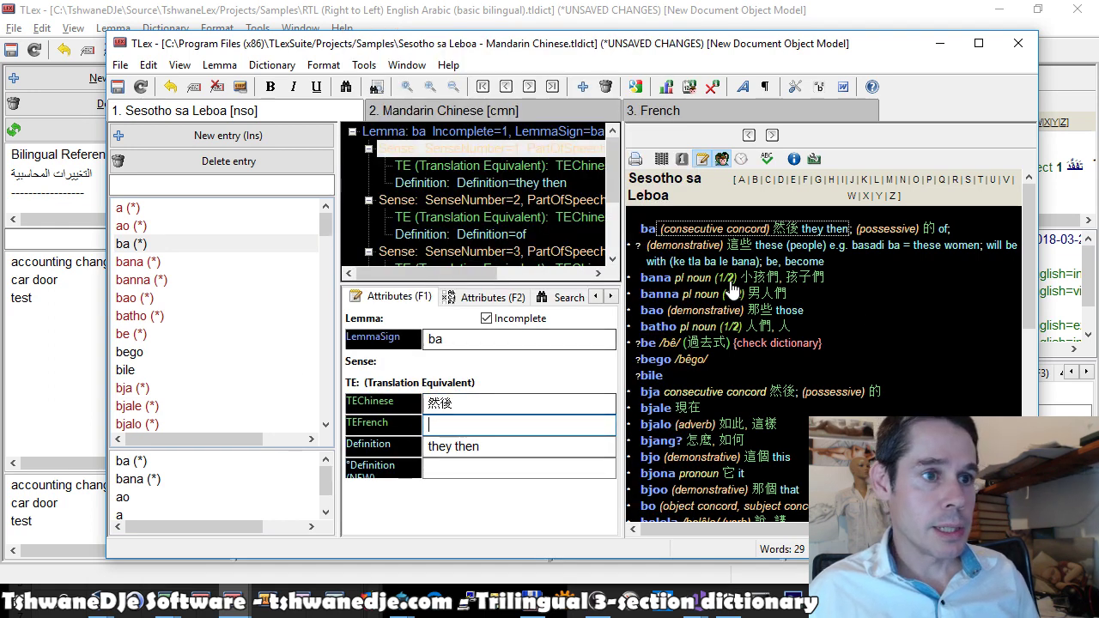
Browse the Sesotho sa Leboa entry list and return to the TEFrench field of the entry "ba".
{"action": "left_click", "coordinate": [164, 184]}
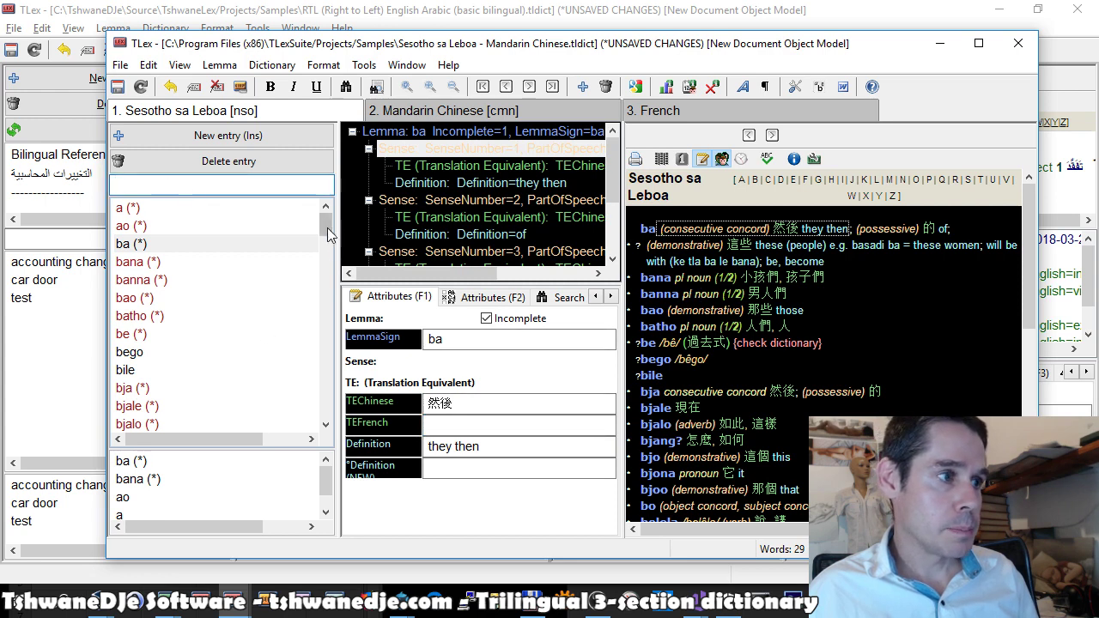
{"action": "left_click_drag", "start_coordinate": [326, 232], "coordinate": [332, 354]}
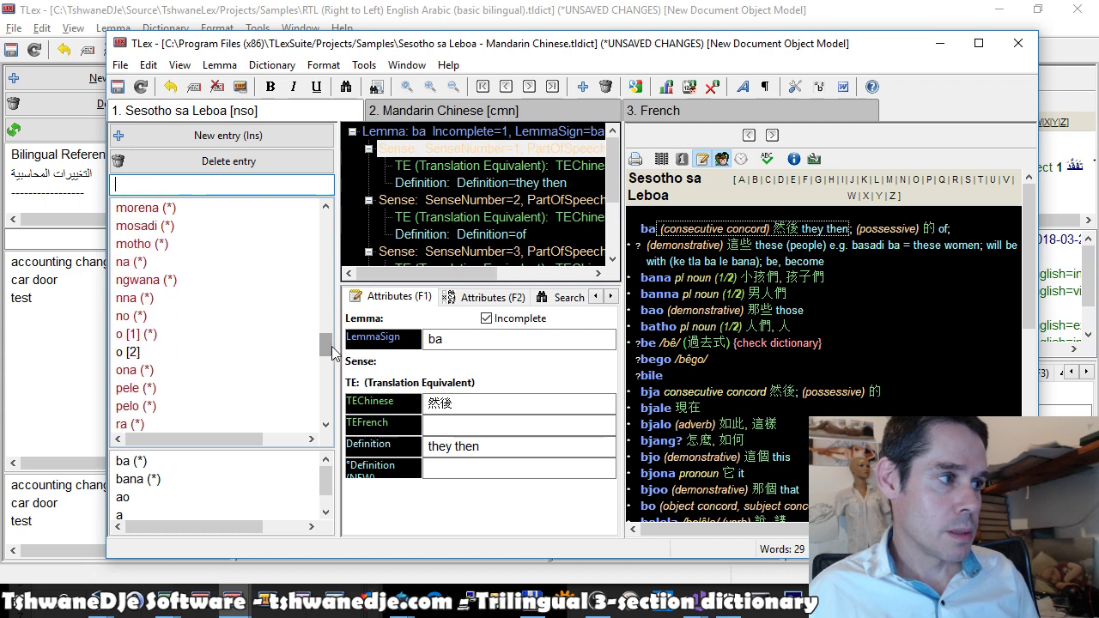
{"action": "left_click_drag", "start_coordinate": [333, 354], "coordinate": [340, 324]}
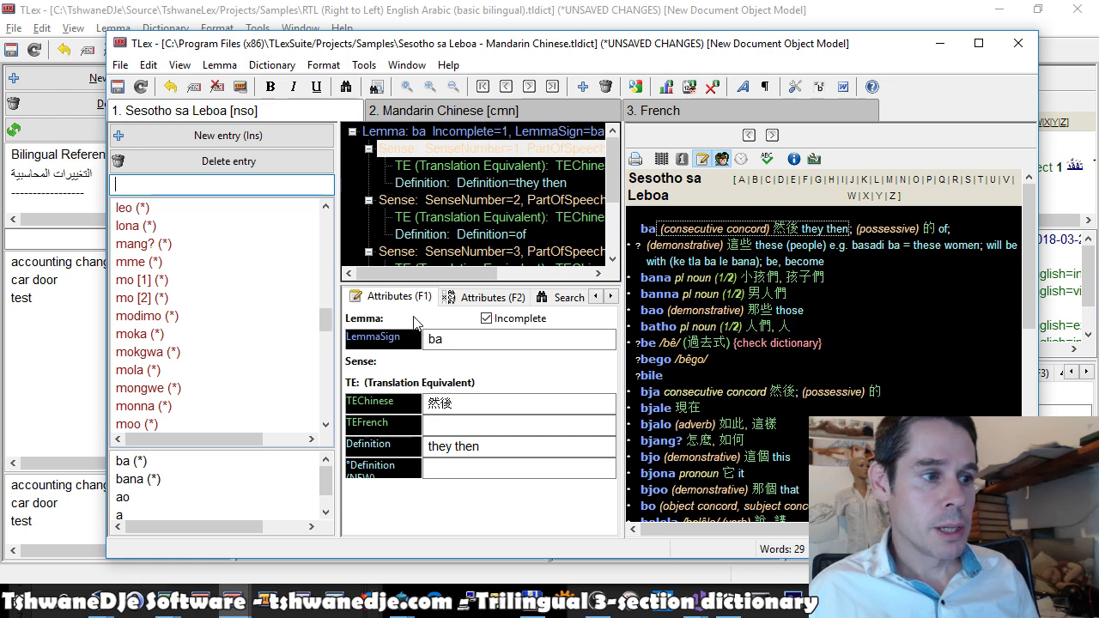
{"action": "left_click", "coordinate": [479, 424]}
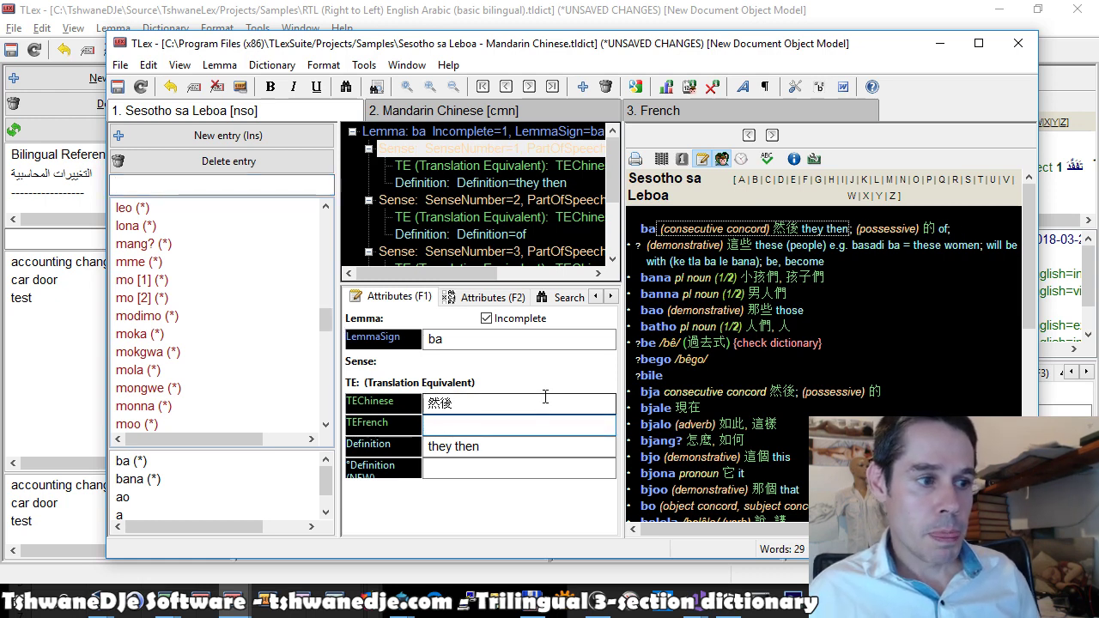
{"action": "left_click", "coordinate": [454, 424]}
View the Mandarin Chinese and French sections, return to Sesotho sa Leboa and open the entry "mme".
{"action": "left_click", "coordinate": [442, 116]}
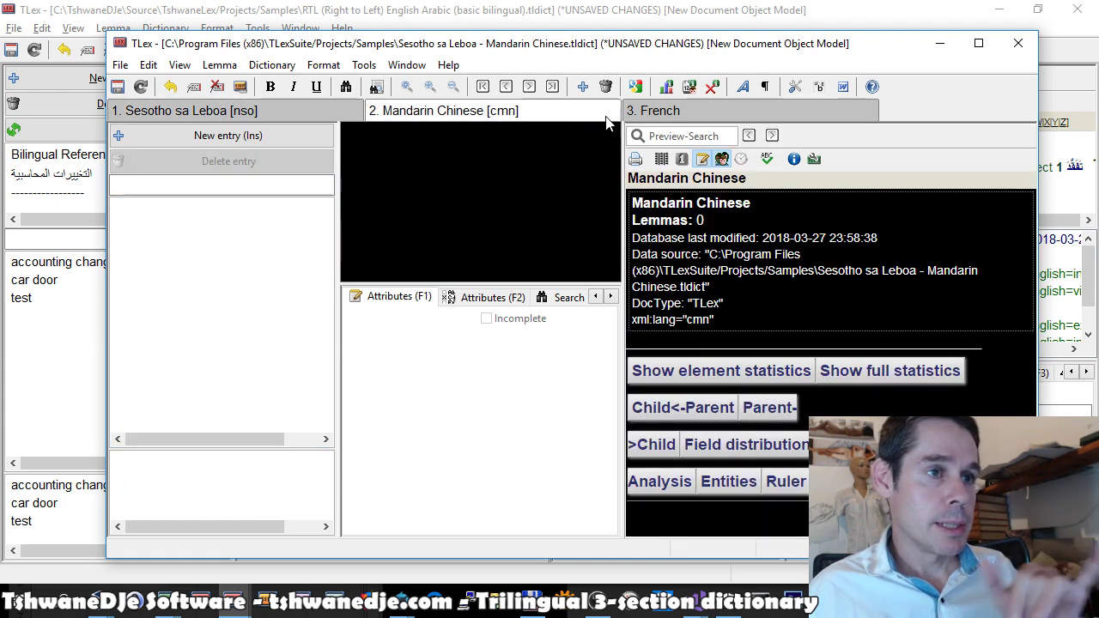
{"action": "left_click", "coordinate": [746, 120]}
{"action": "left_click", "coordinate": [299, 114]}
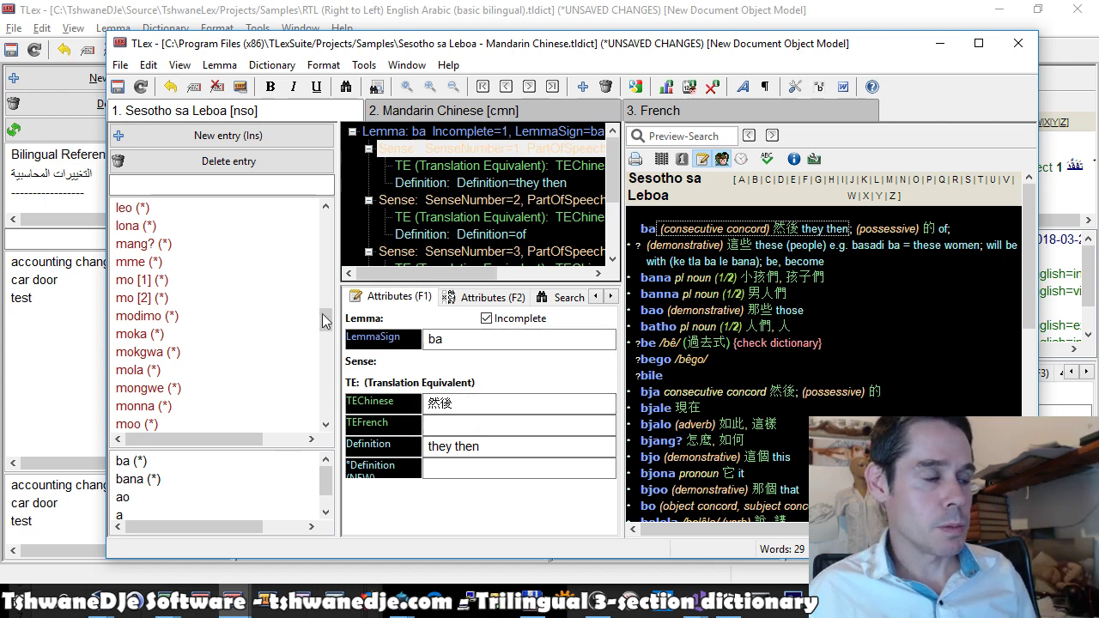
{"action": "left_click", "coordinate": [138, 262]}
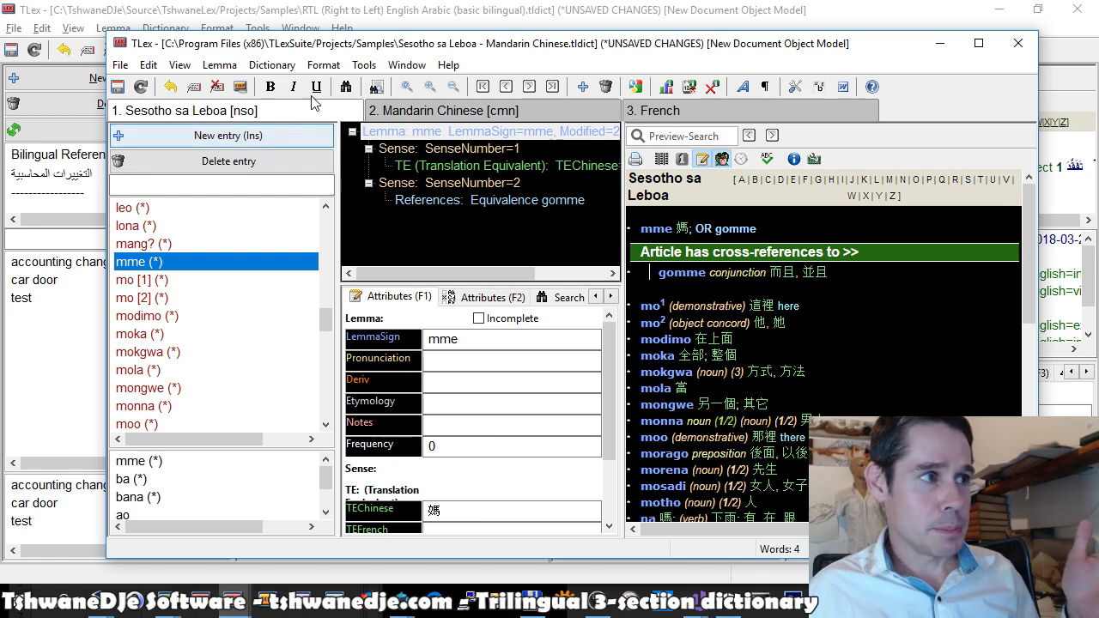
Reopen the DTD customisation and move it so that the entry list stays in view.
{"action": "left_click", "coordinate": [273, 66]}
{"action": "left_click", "coordinate": [404, 104]}
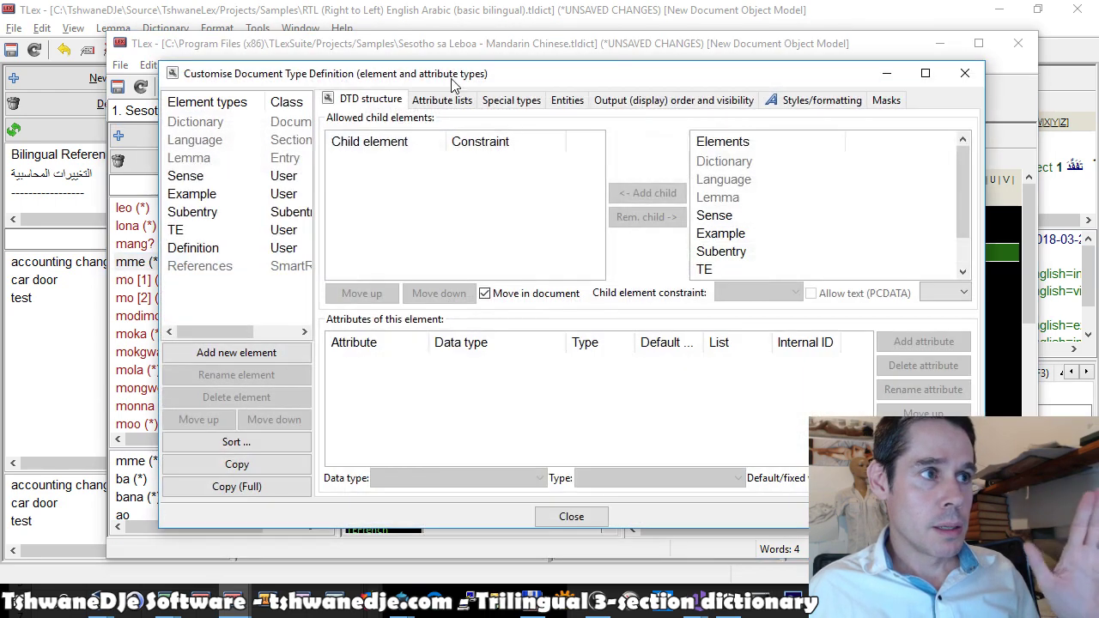
{"action": "left_click_drag", "start_coordinate": [400, 86], "coordinate": [525, 116]}
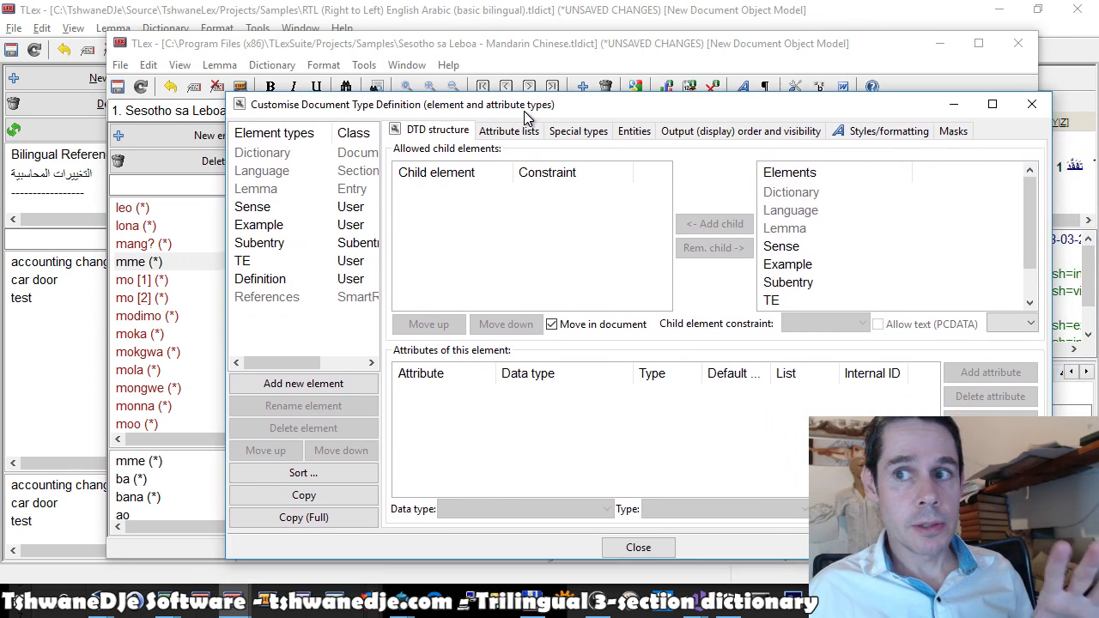